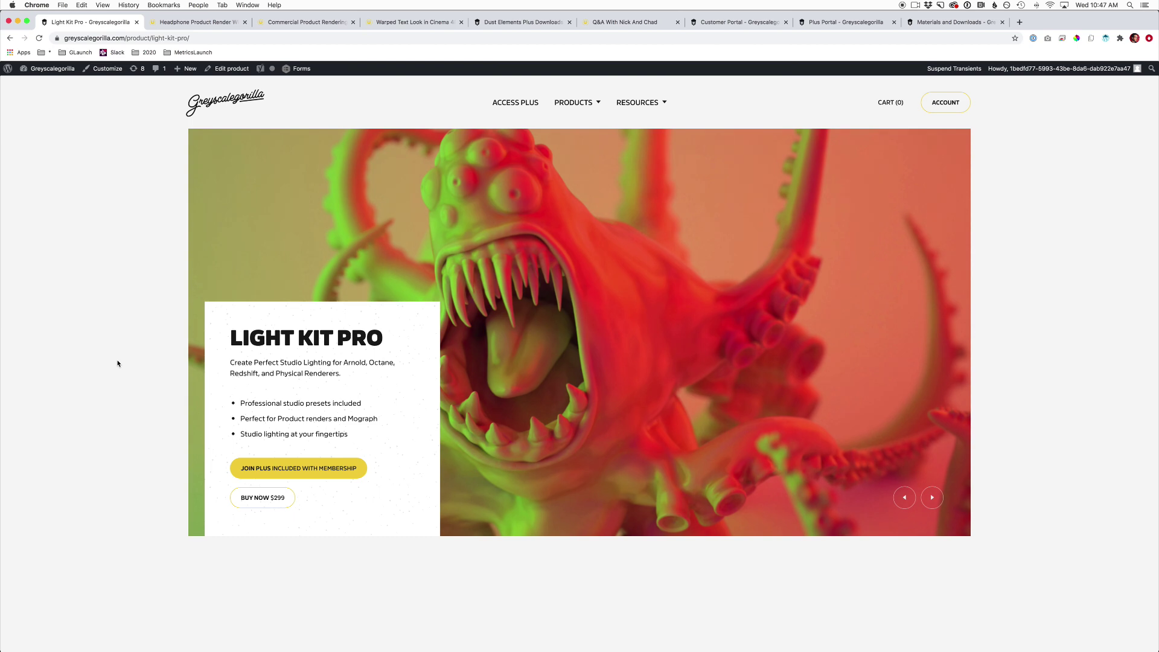
Scroll the Light Kit Pro page down to the Key Features tiles: studio lights, render switch, studio tiles.
scroll(118, 363, "down", 5)
scroll(118, 363, "down", 9)
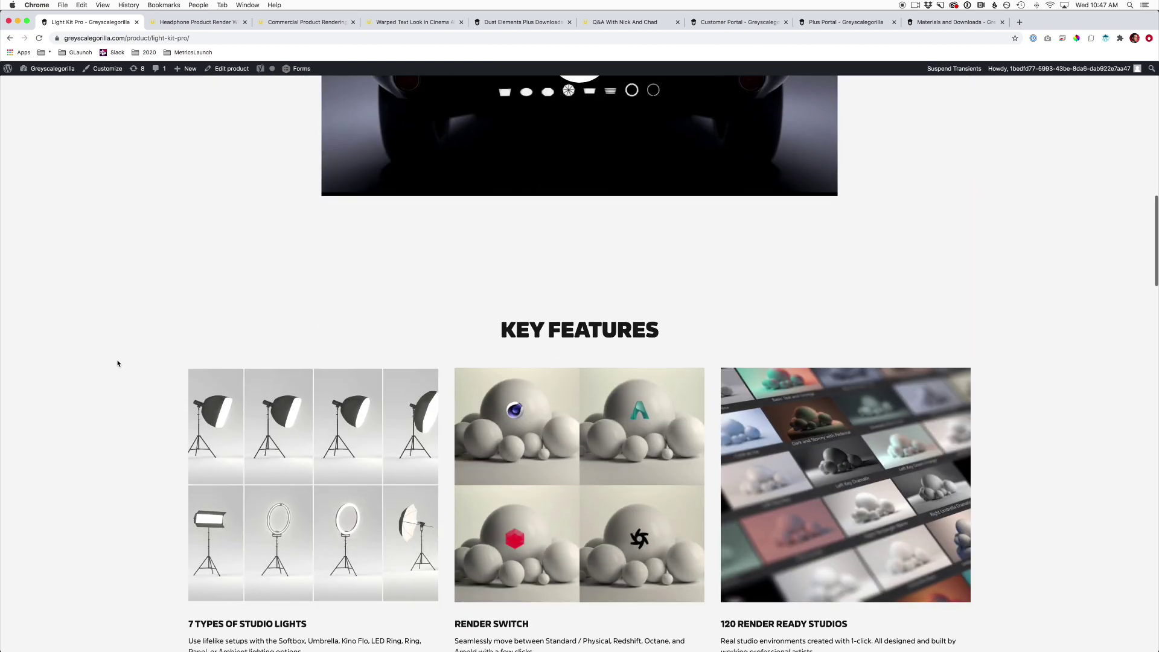
scroll(117, 363, "down", 2)
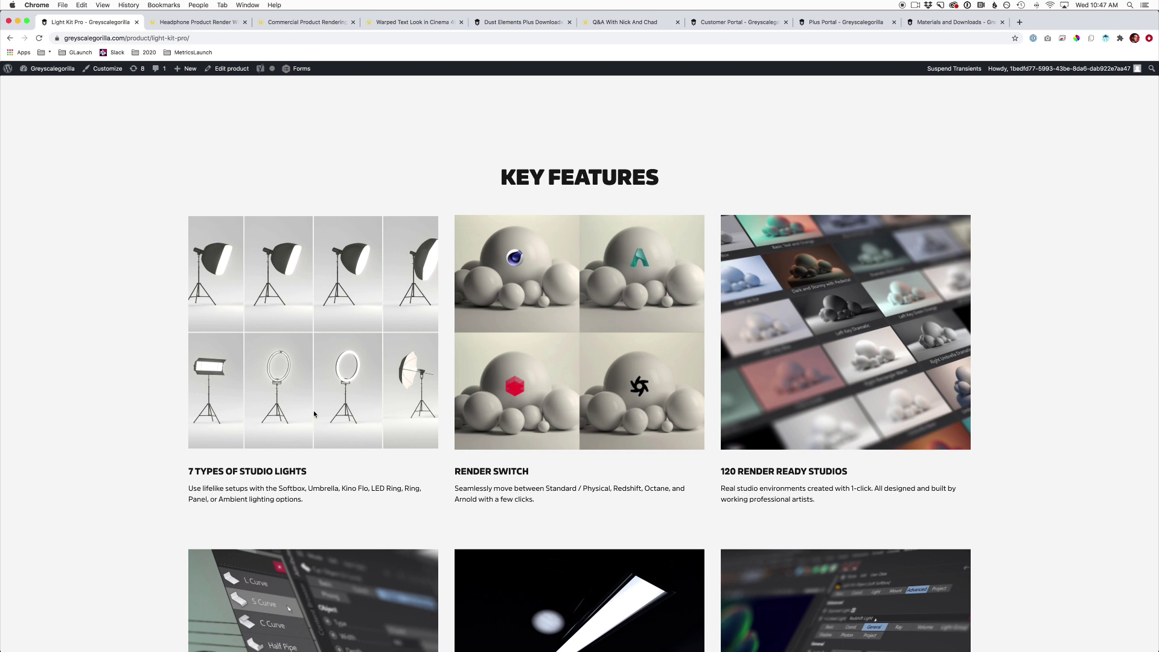
scroll(314, 414, "down", 1)
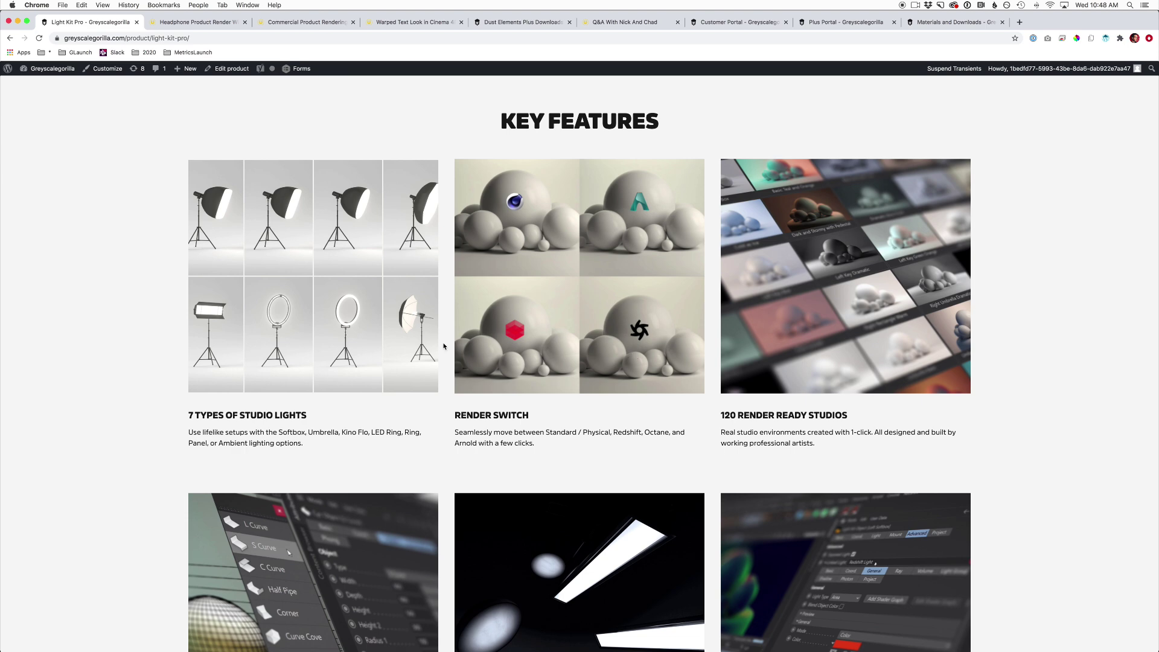
scroll(534, 277, "down", 5)
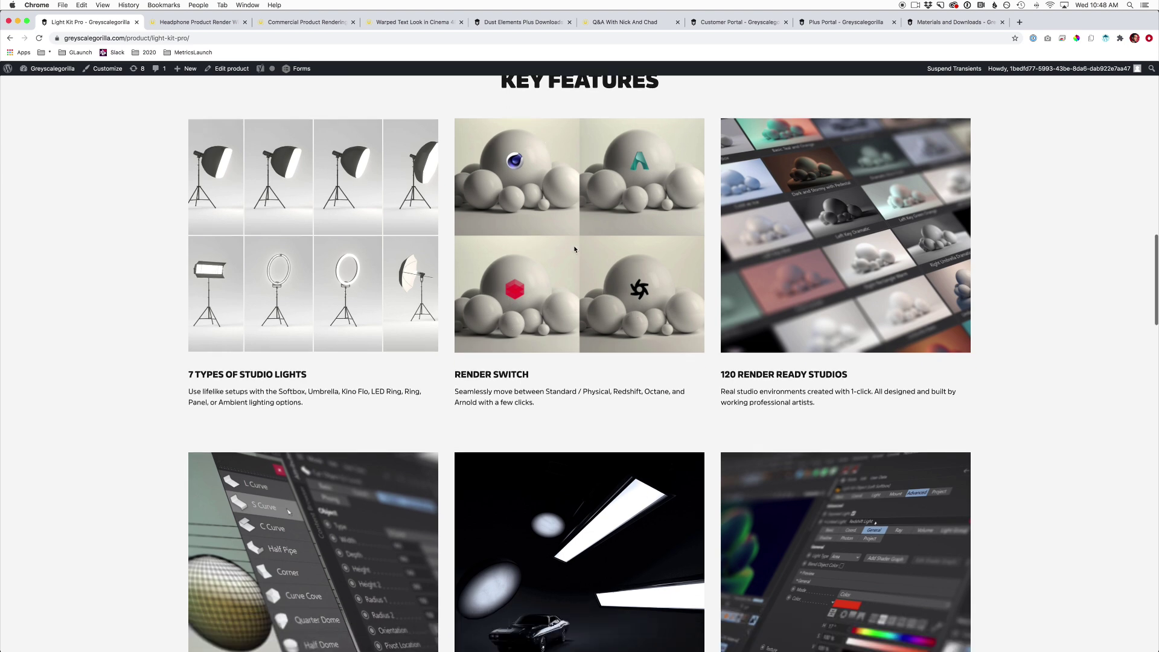
scroll(666, 137, "down", 3)
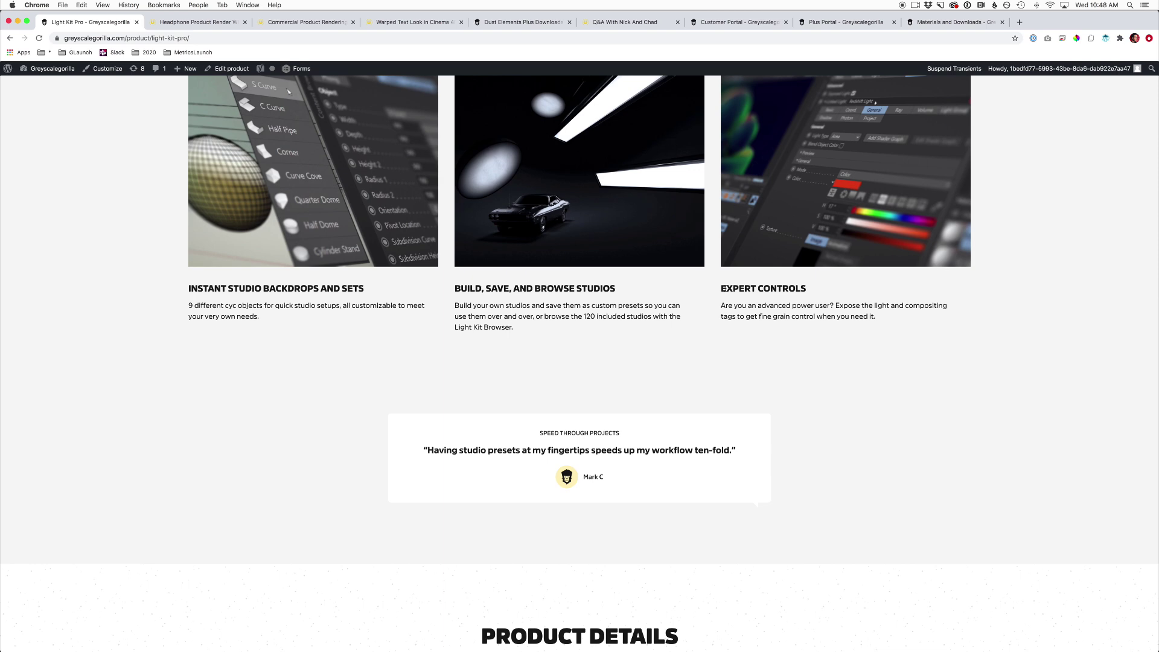
scroll(603, 399, "up", 5)
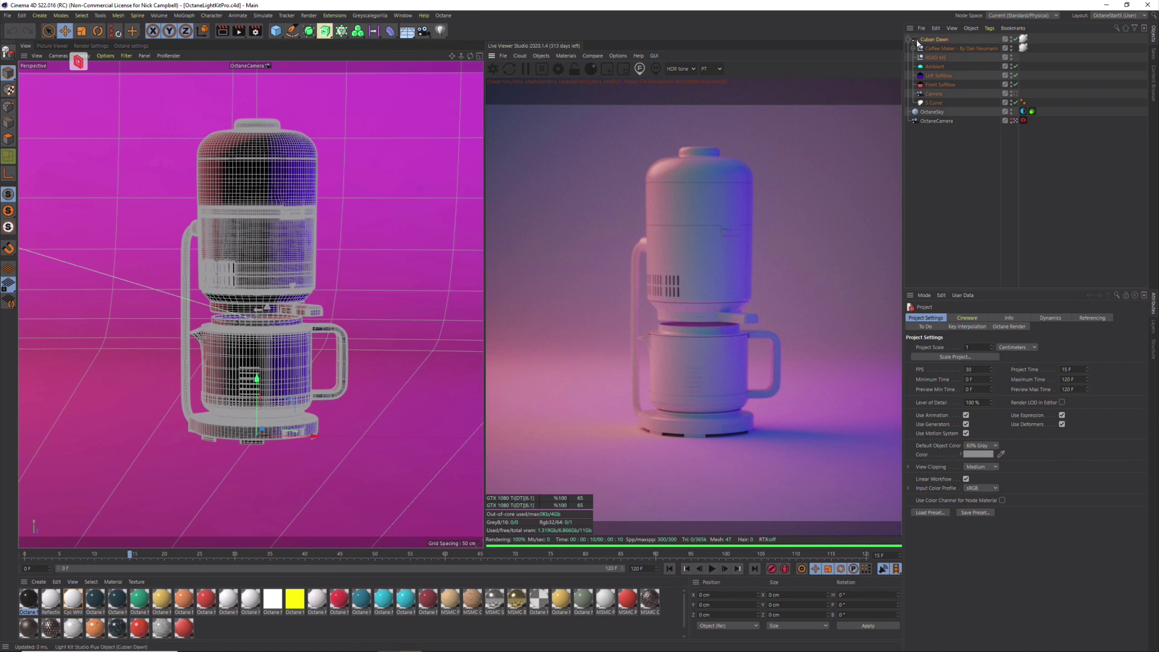
left_click(1015, 121)
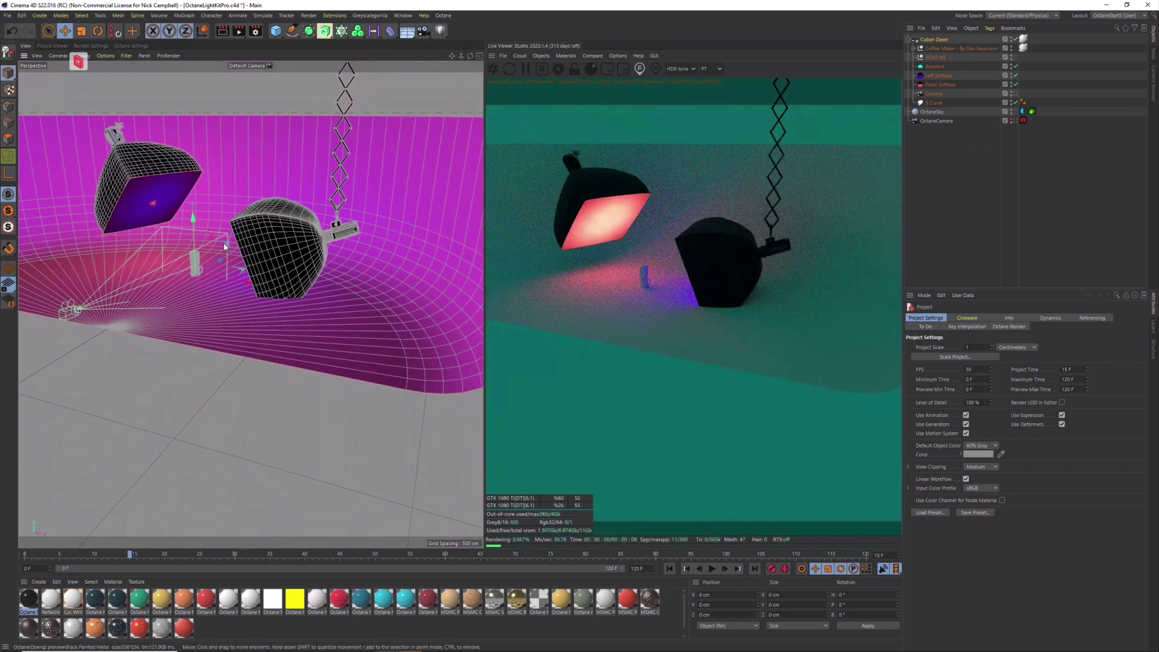
left_click_drag(274, 275, 314, 331, "alt")
scroll(780, 237, "up", 3)
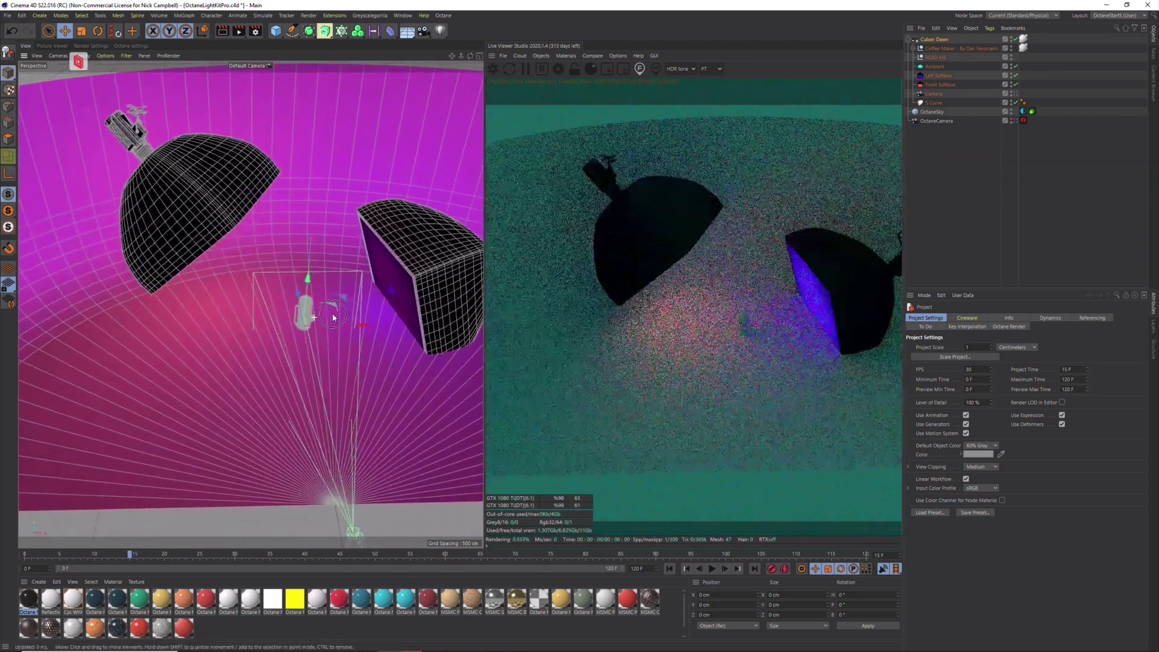
left_click(1014, 121)
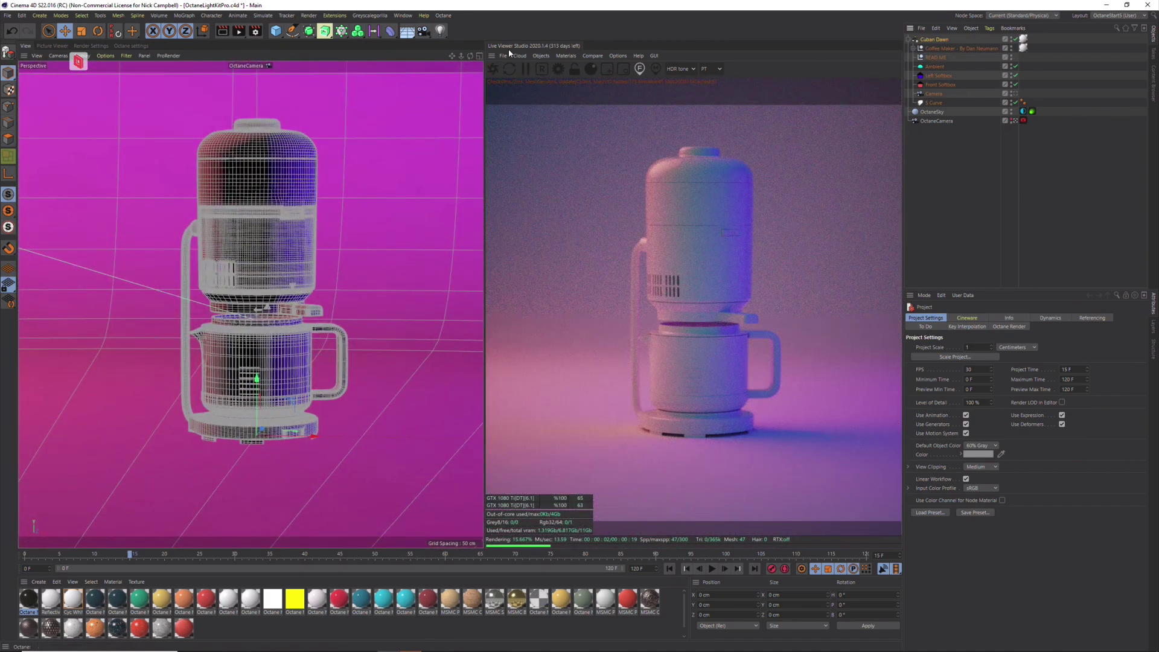
left_click(387, 17)
mouse_move(388, 47)
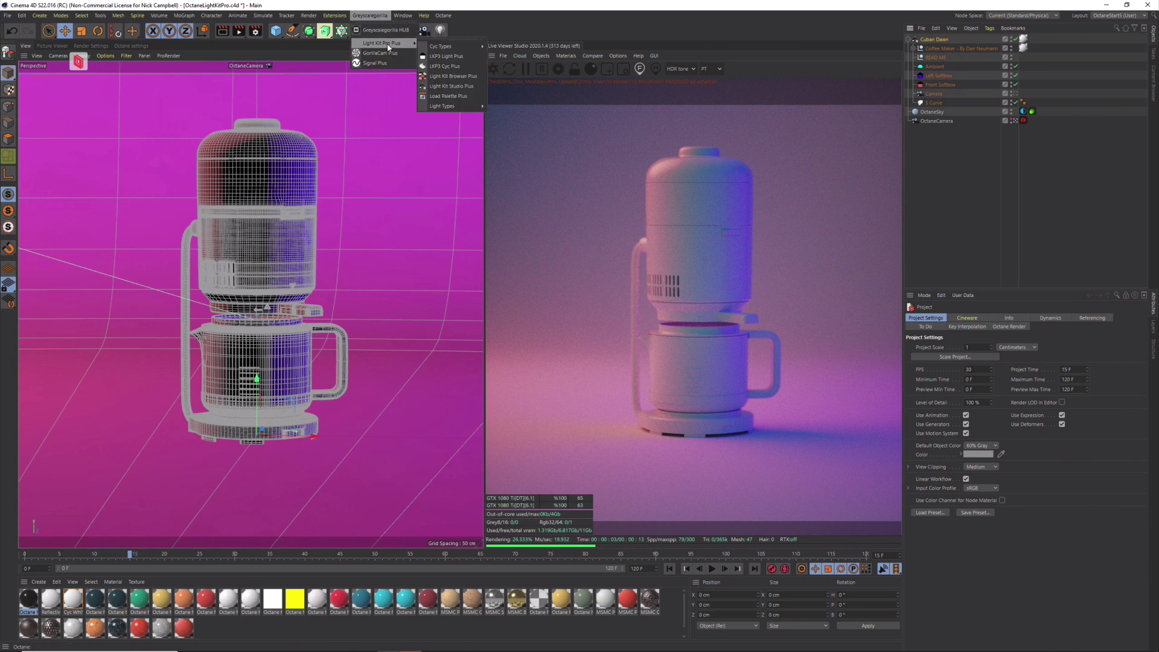
Swap the Cuban Dawn lighting for the Simple Top preset from the Light Kit Browser.
left_click(454, 78)
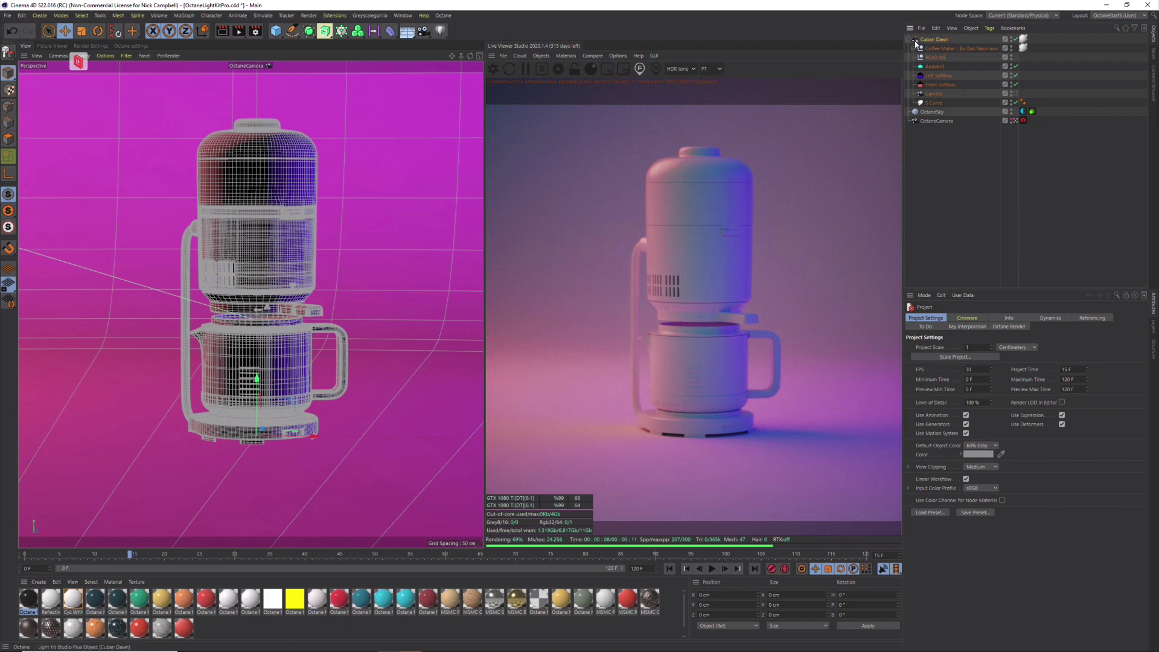
left_click(930, 337)
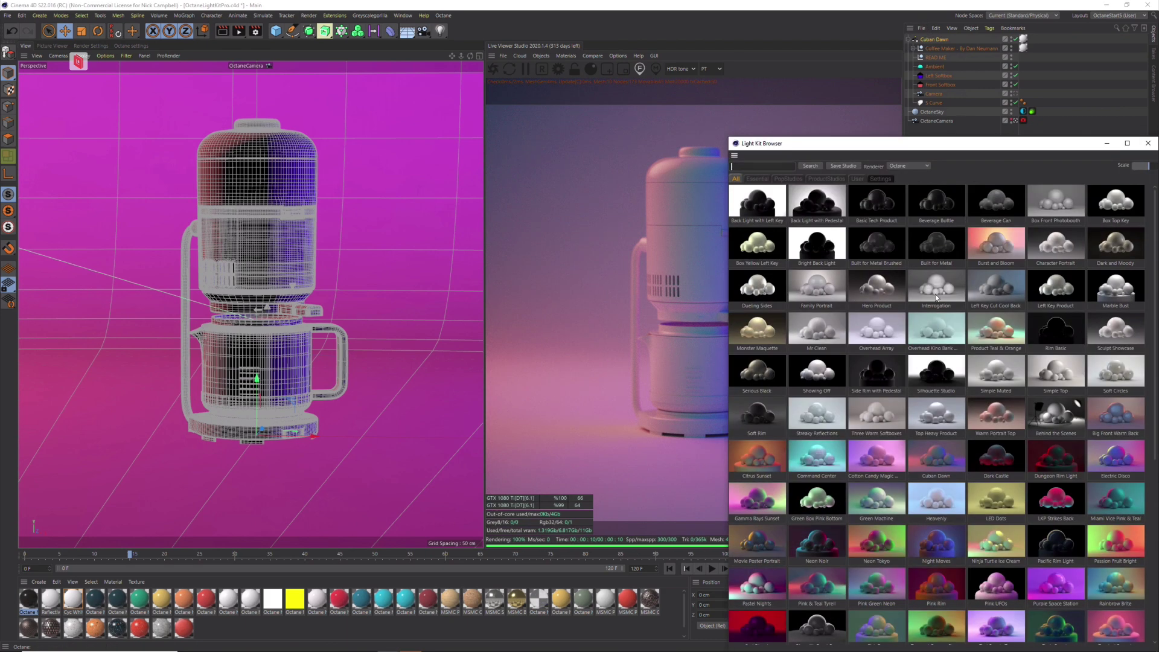
left_click_drag(867, 146, 487, 35)
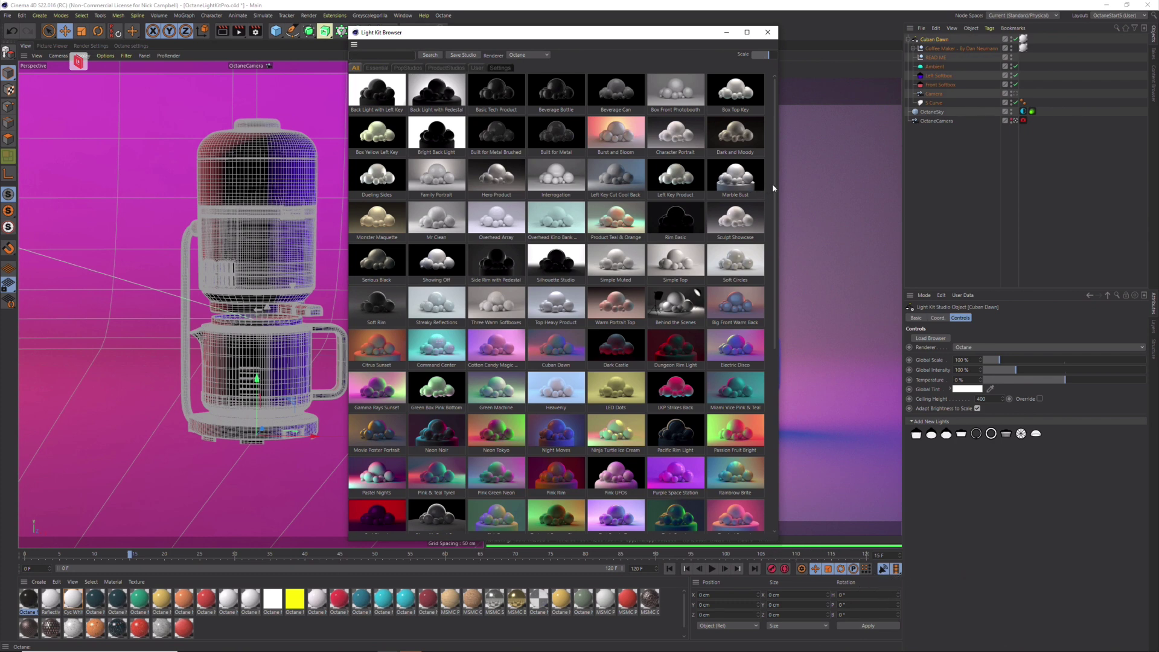
left_click_drag(776, 159, 775, 376)
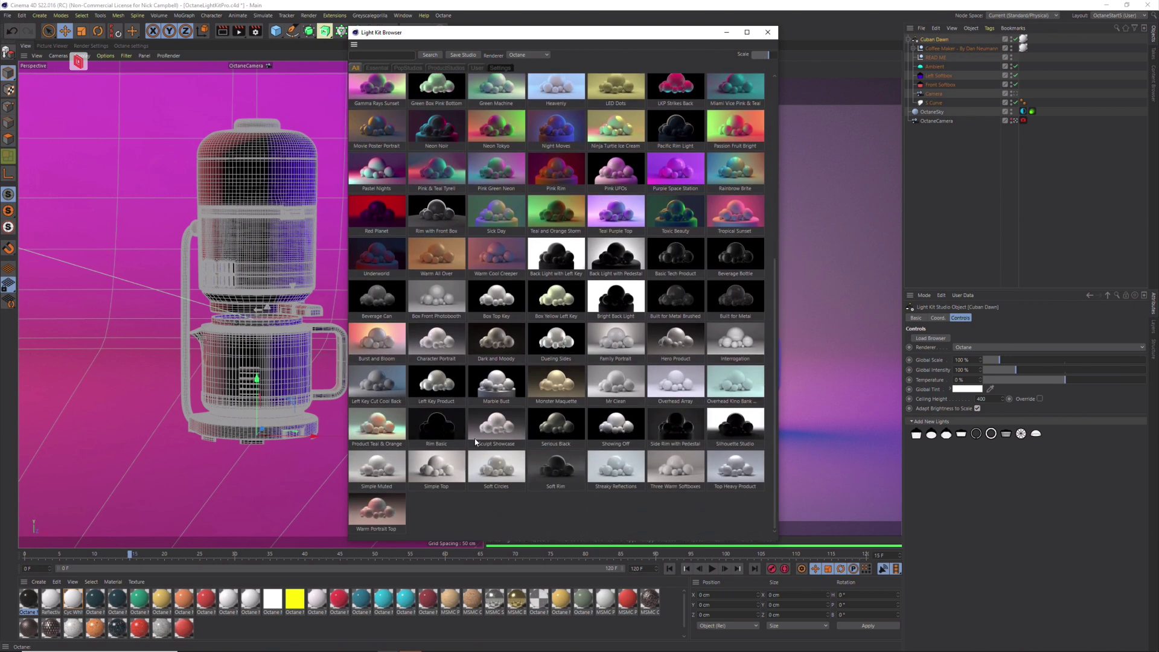
left_click_drag(555, 40, 199, 14)
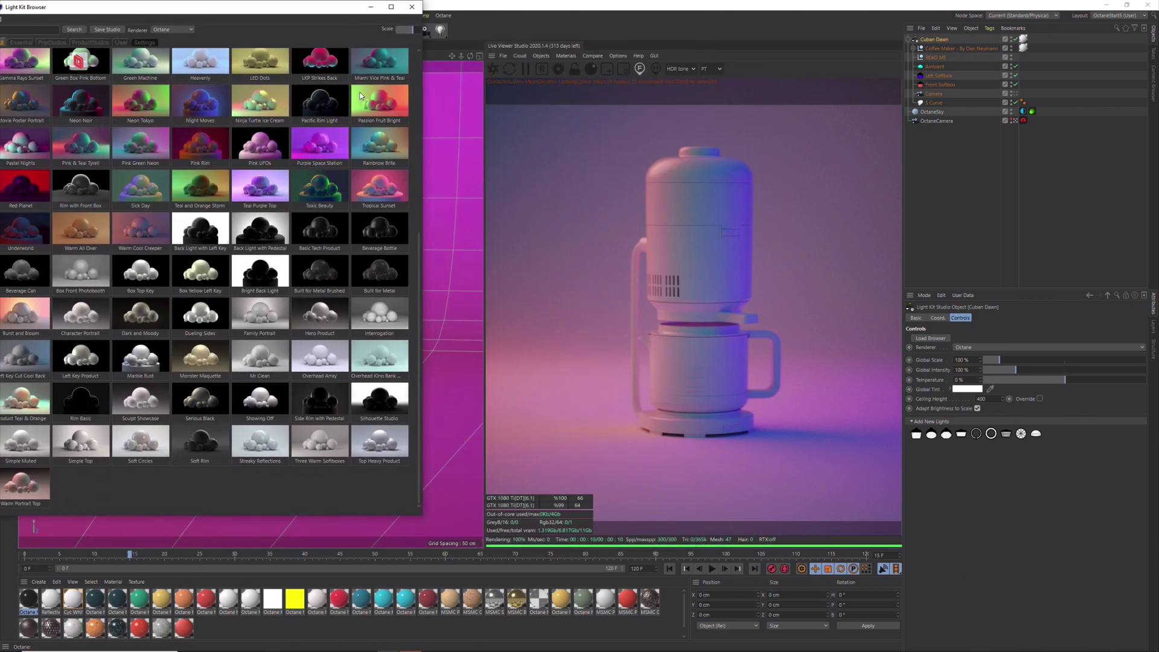
left_click(83, 446)
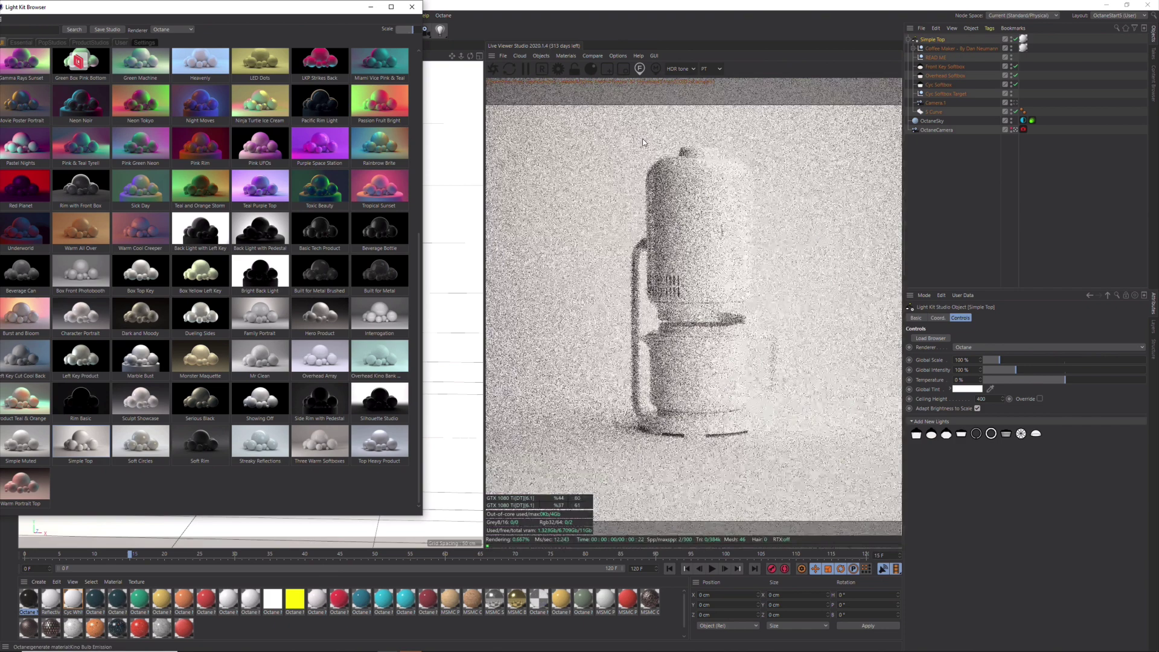
left_click(412, 6)
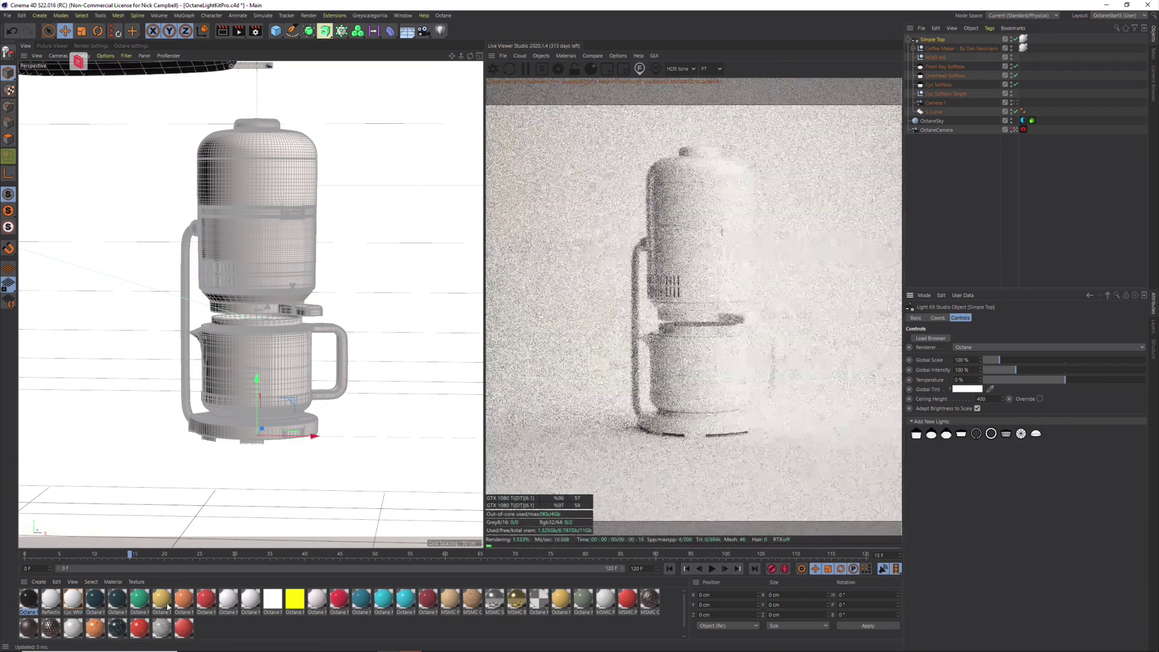
Apply a dark backdrop, orange tank band, MSMC Marble Dark body and dark glass carafe materials.
left_click_drag(34, 607, 99, 441)
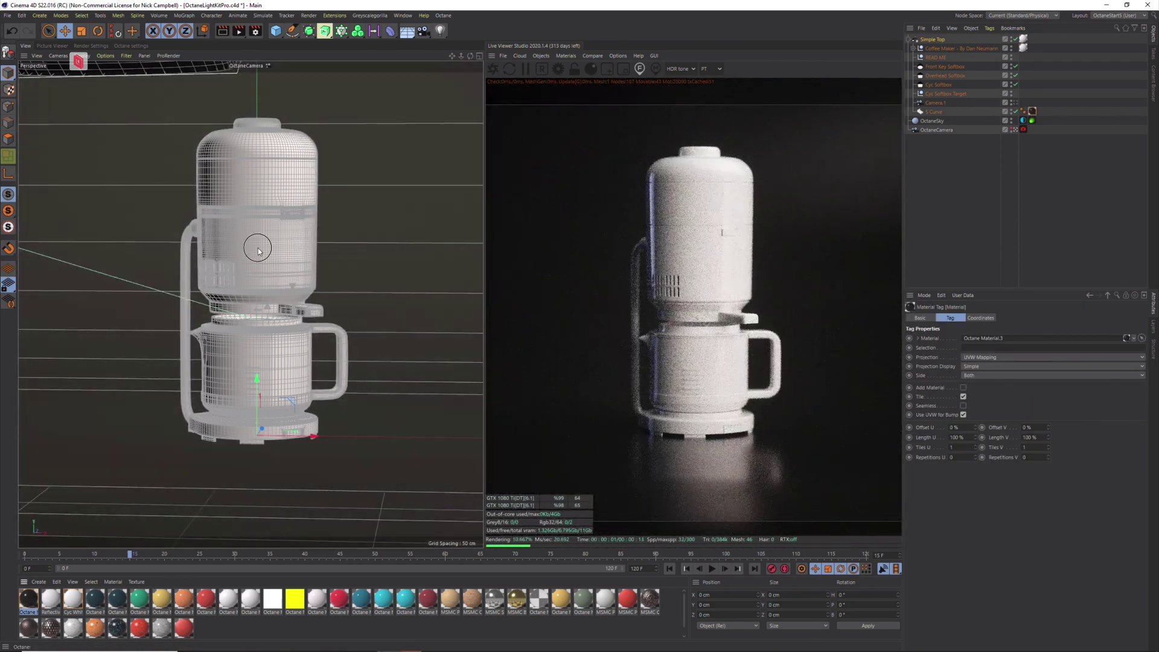
left_click_drag(184, 598, 253, 260)
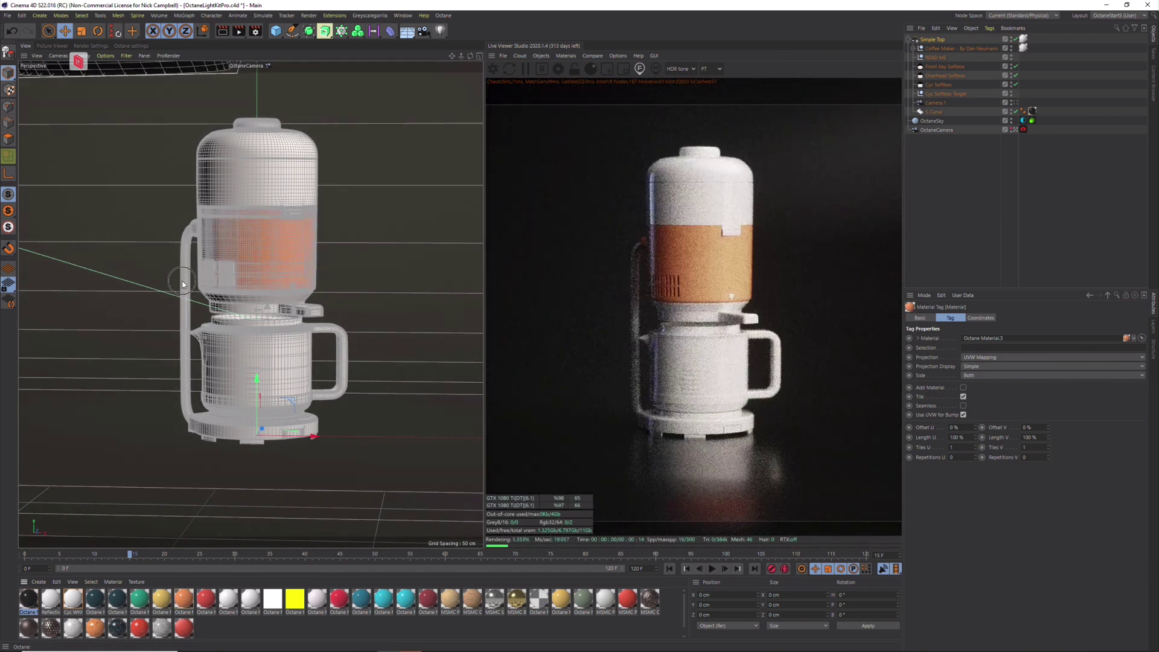
left_click_drag(185, 284, 184, 284)
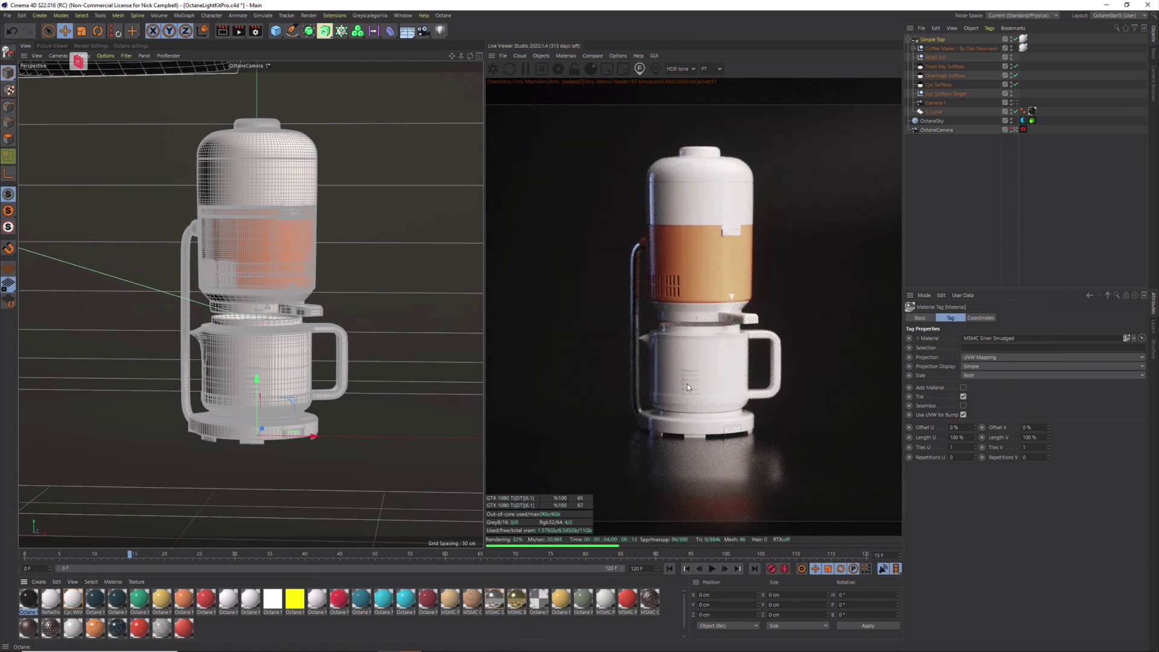
left_click_drag(161, 628, 265, 253)
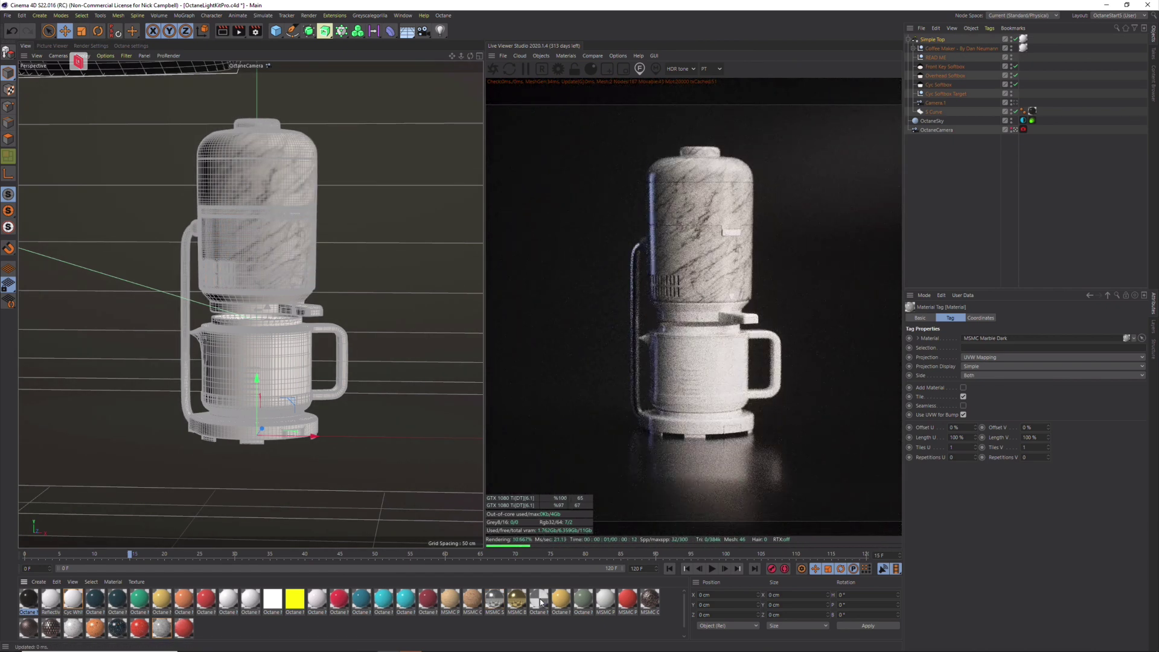
left_click_drag(261, 366, 261, 366)
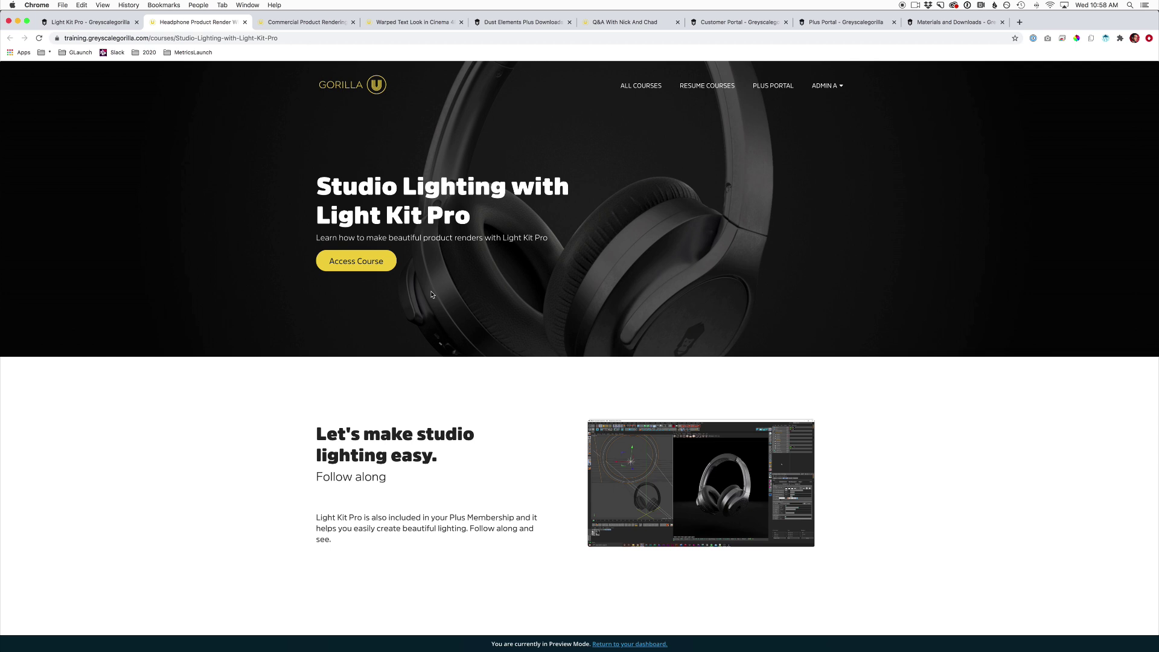
Open the Tech Lighting 101 course tab, scroll through its page and return to the top.
left_click(299, 23)
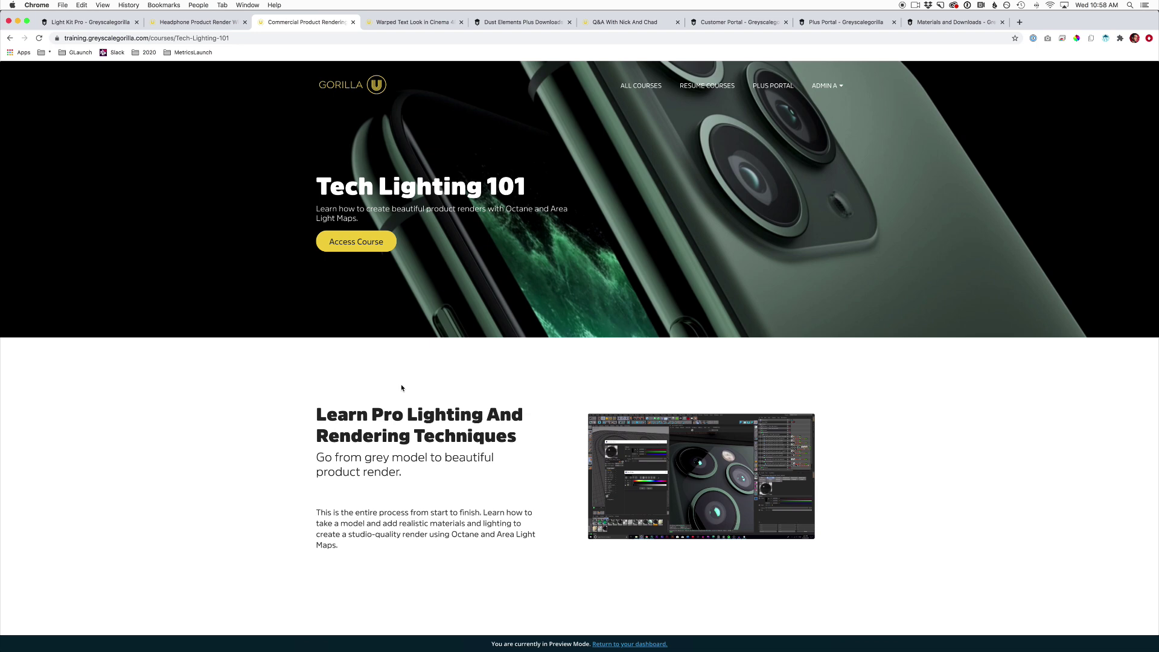
scroll(402, 387, "down", 10)
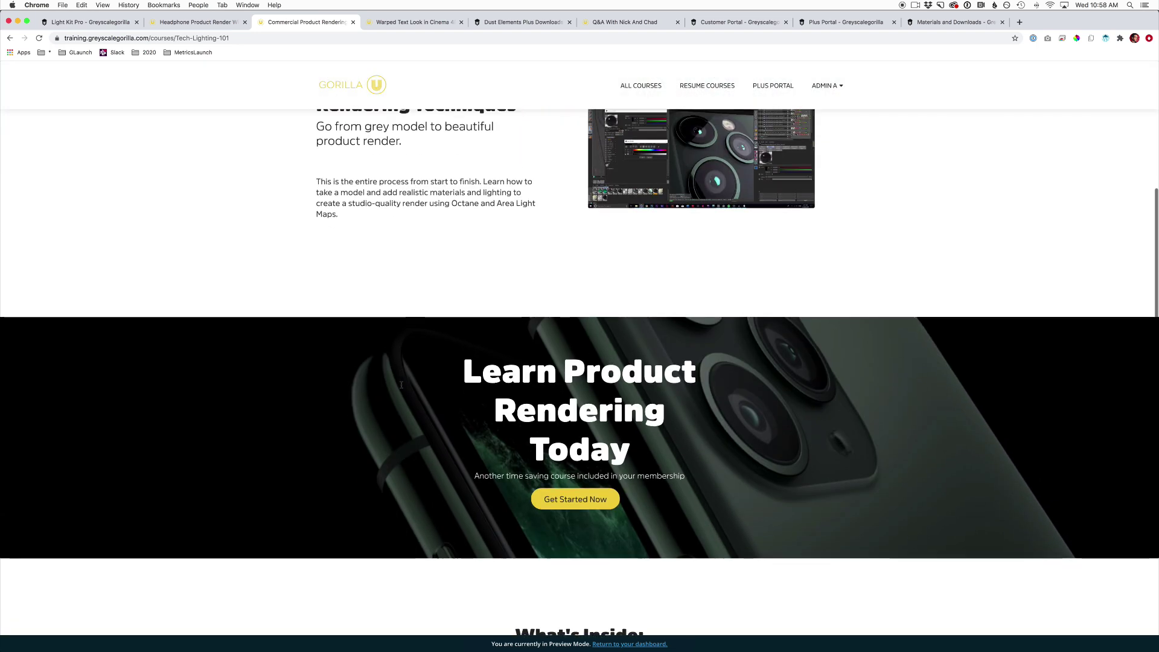
scroll(402, 387, "down", 10)
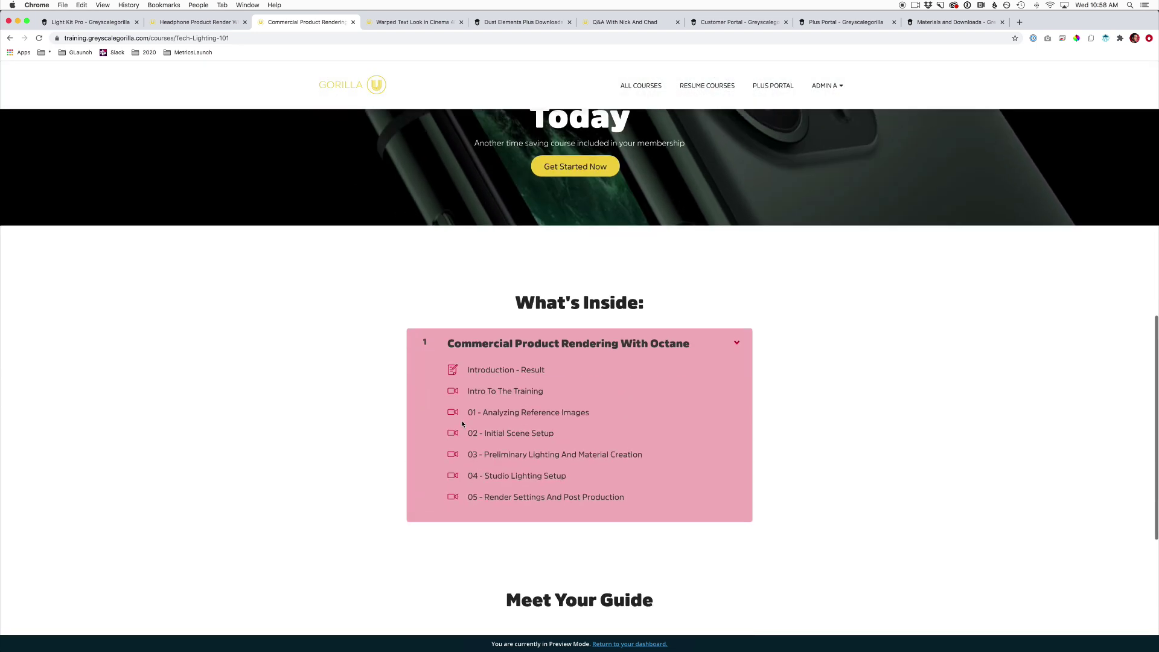
scroll(336, 508, "down", 9)
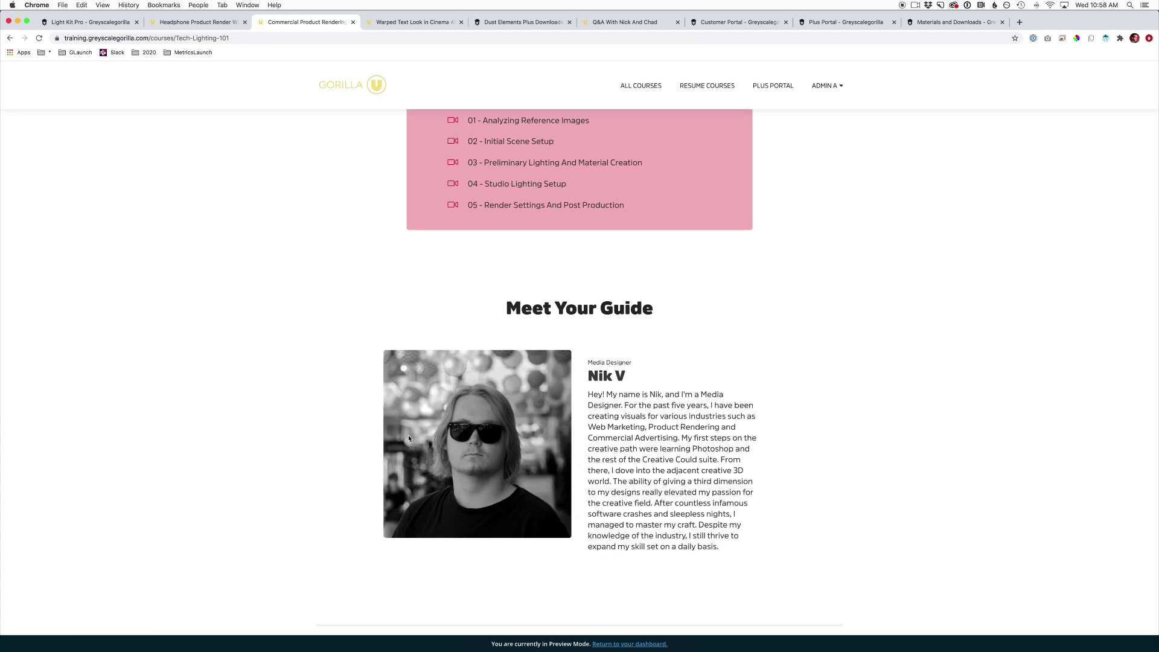
scroll(408, 434, "up", 20)
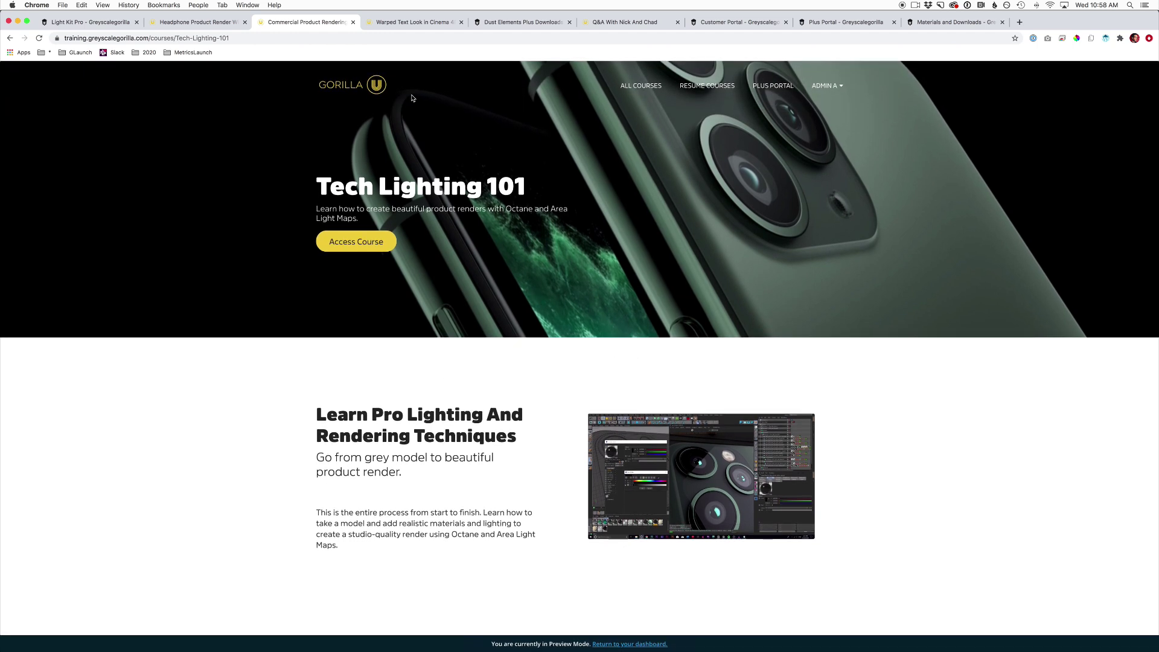
Open the 'Let's Warp Text With Mograph In Cinema 4D' course tab, then bring up the app switcher.
left_click(407, 23)
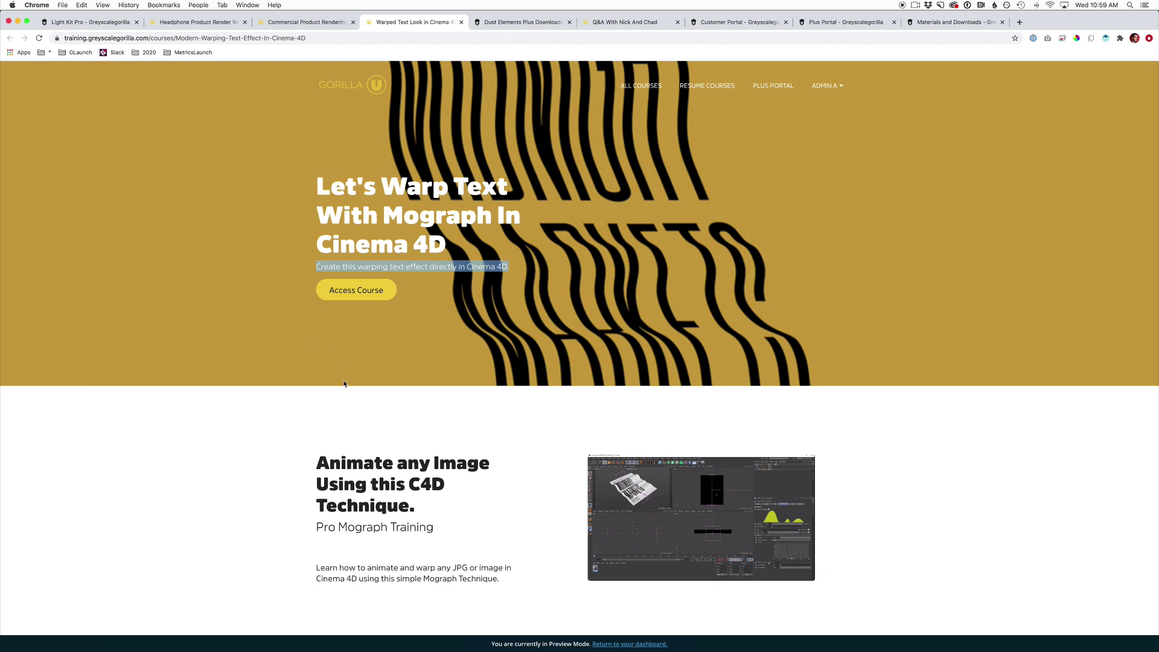
key("super+Tab")
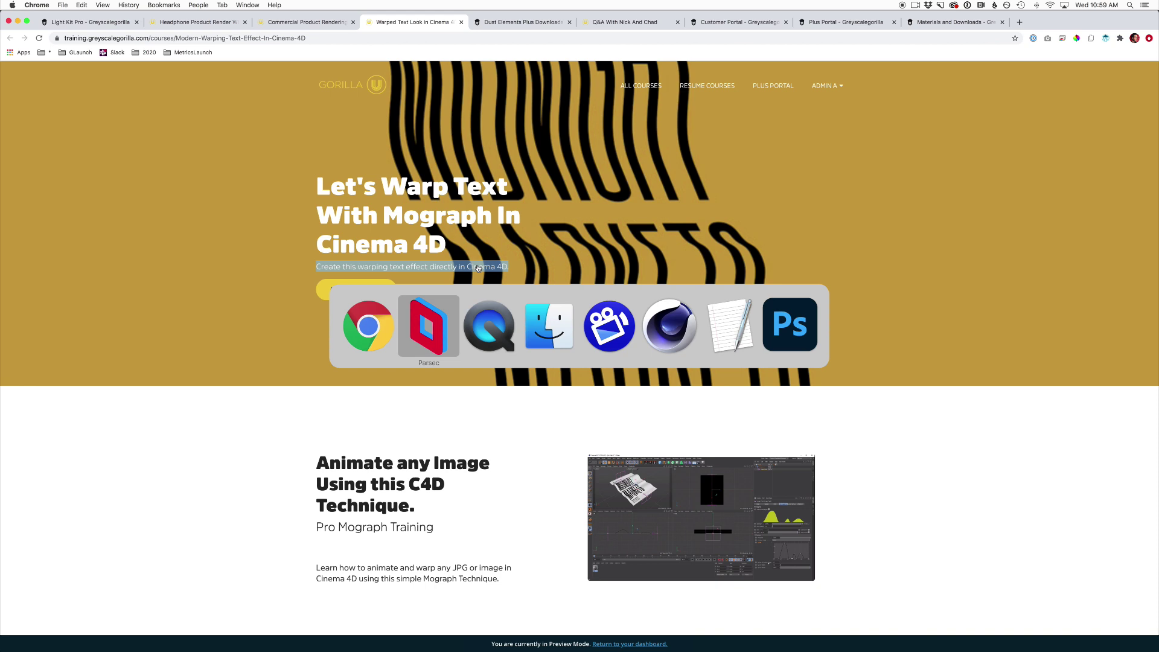
Preview the warped-text poster clip in QuickTime, then return to the Warp Text course page in Chrome.
key("super+Tab")
key("space")
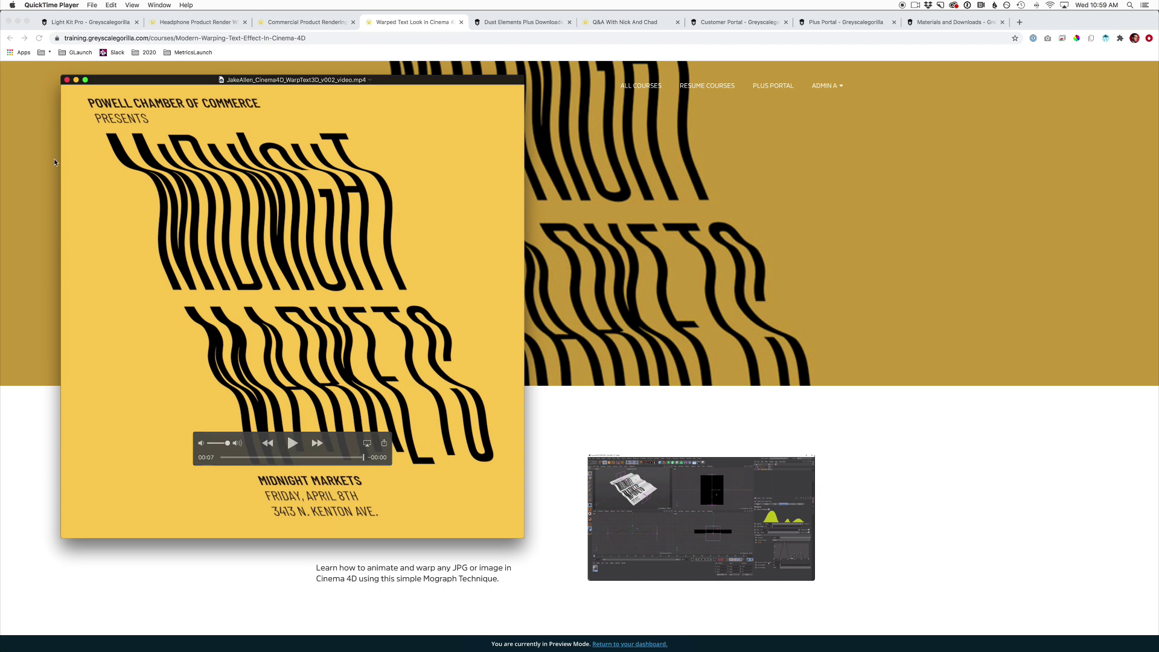
left_click(16, 451)
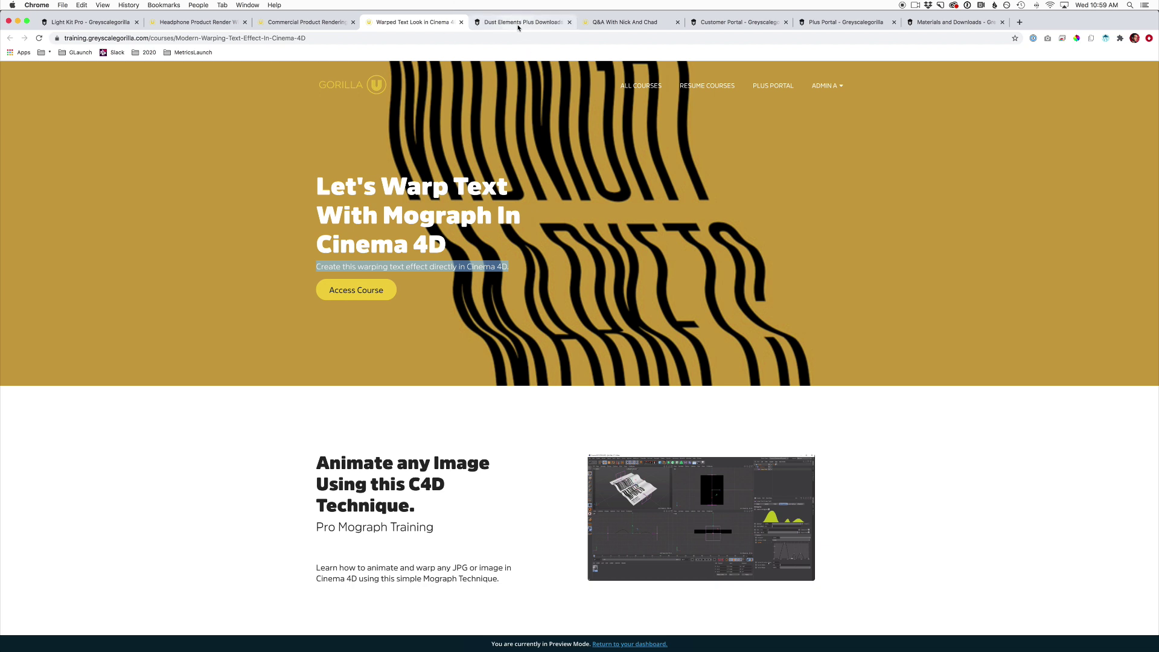
Open the Dust Elements Plus Downloads tab and scroll through its 3D and 4K downloads and sample renders.
left_click(523, 24)
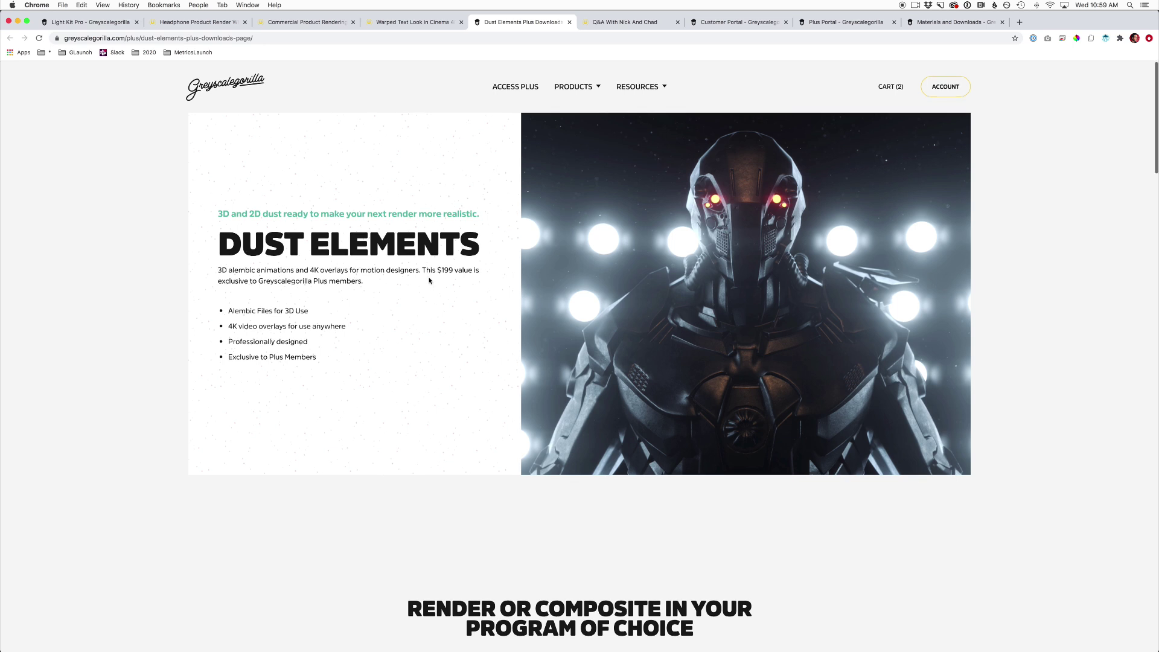
scroll(430, 280, "down", 1)
scroll(430, 280, "down", 10)
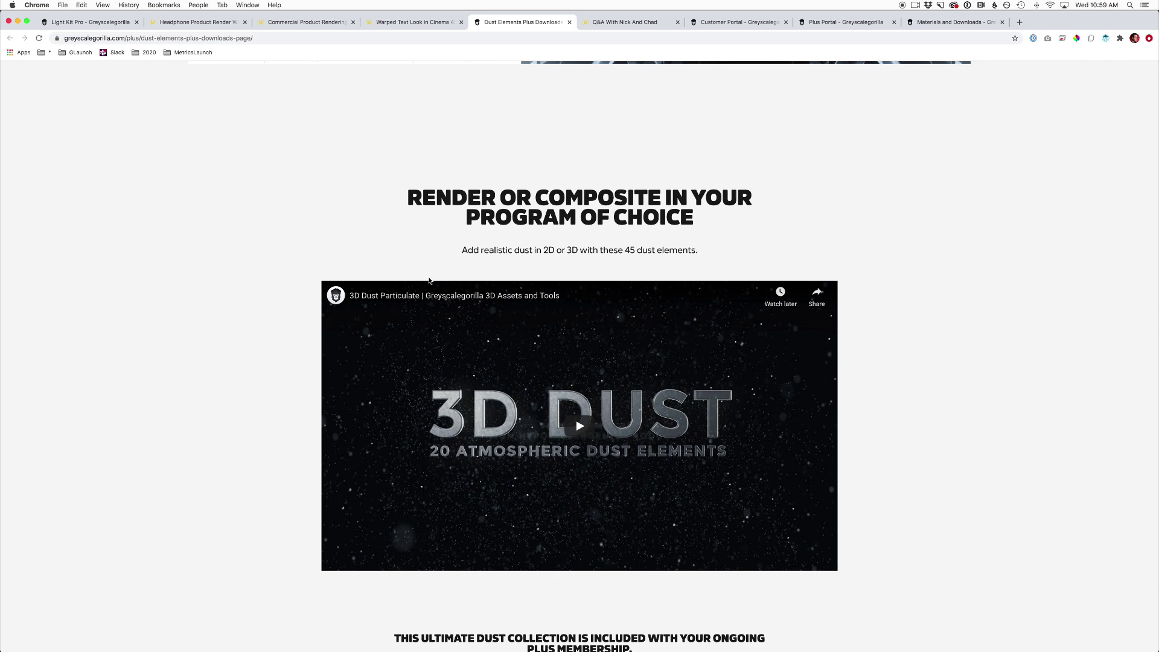
scroll(429, 280, "down", 4)
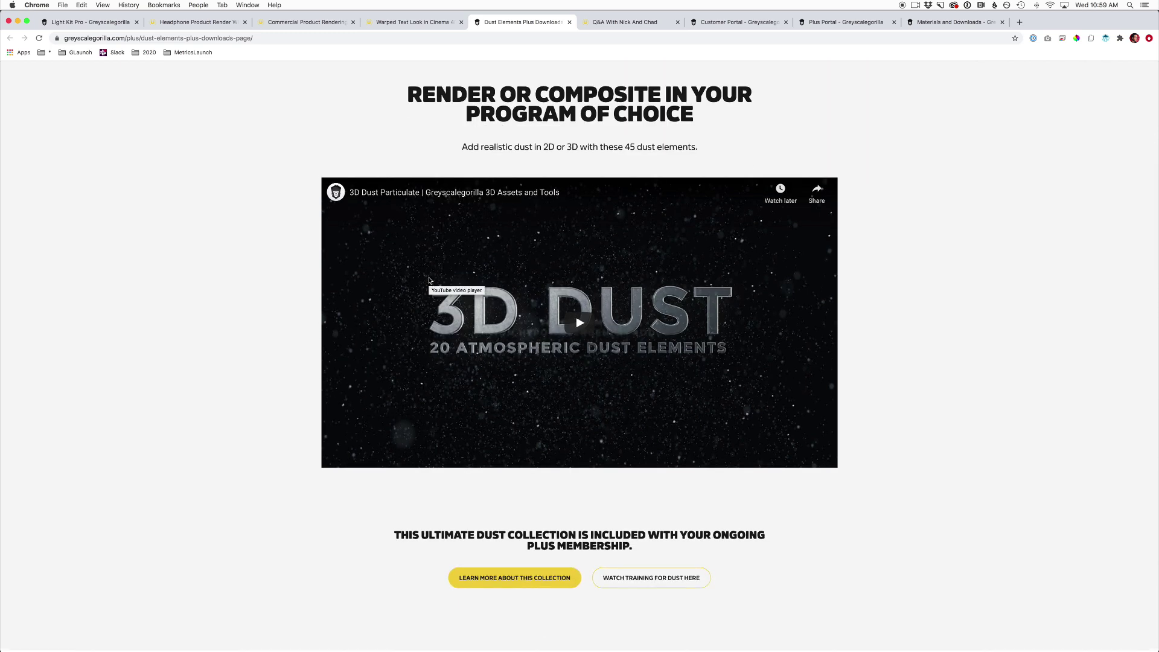
scroll(429, 280, "down", 15)
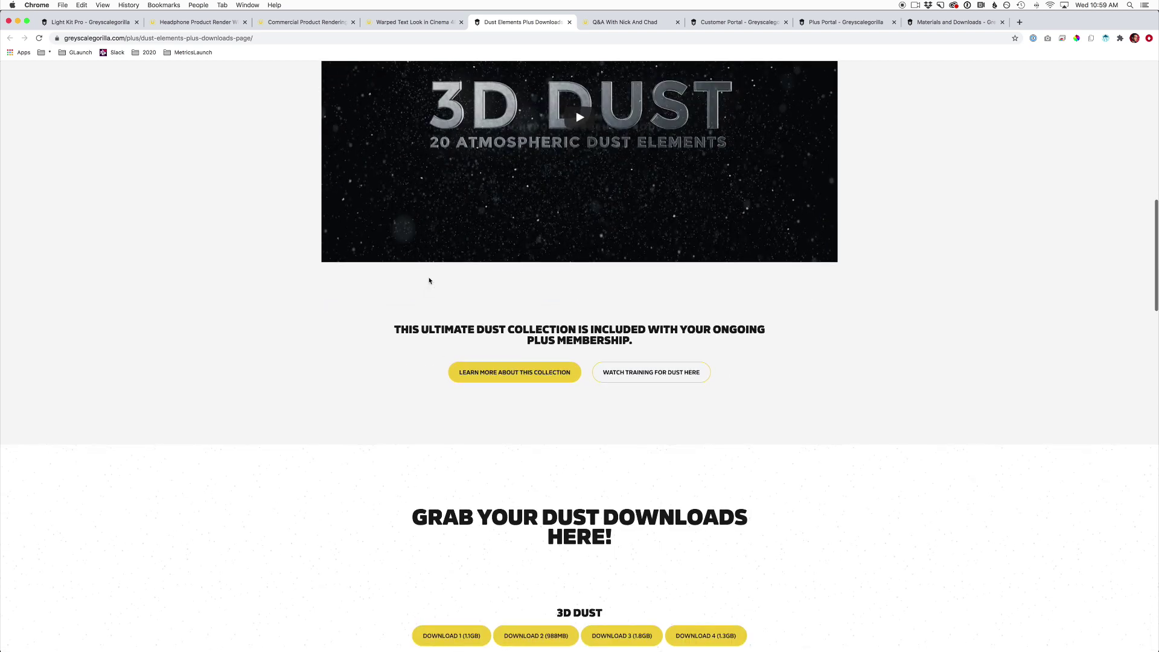
scroll(429, 280, "down", 17)
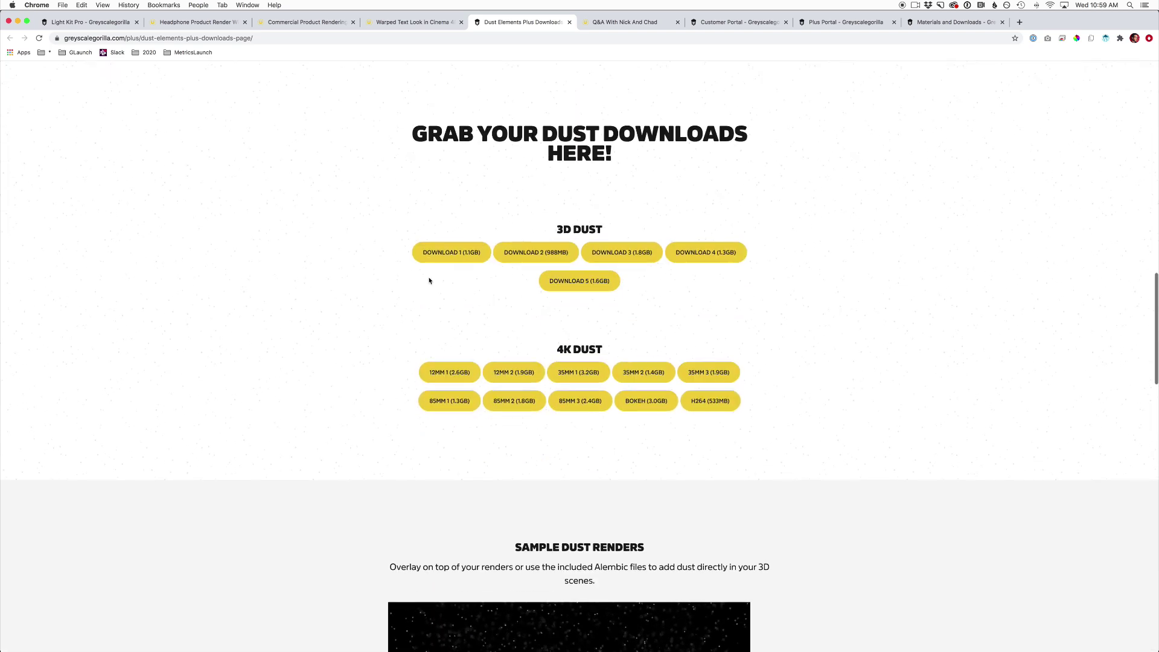
scroll(429, 280, "down", 2)
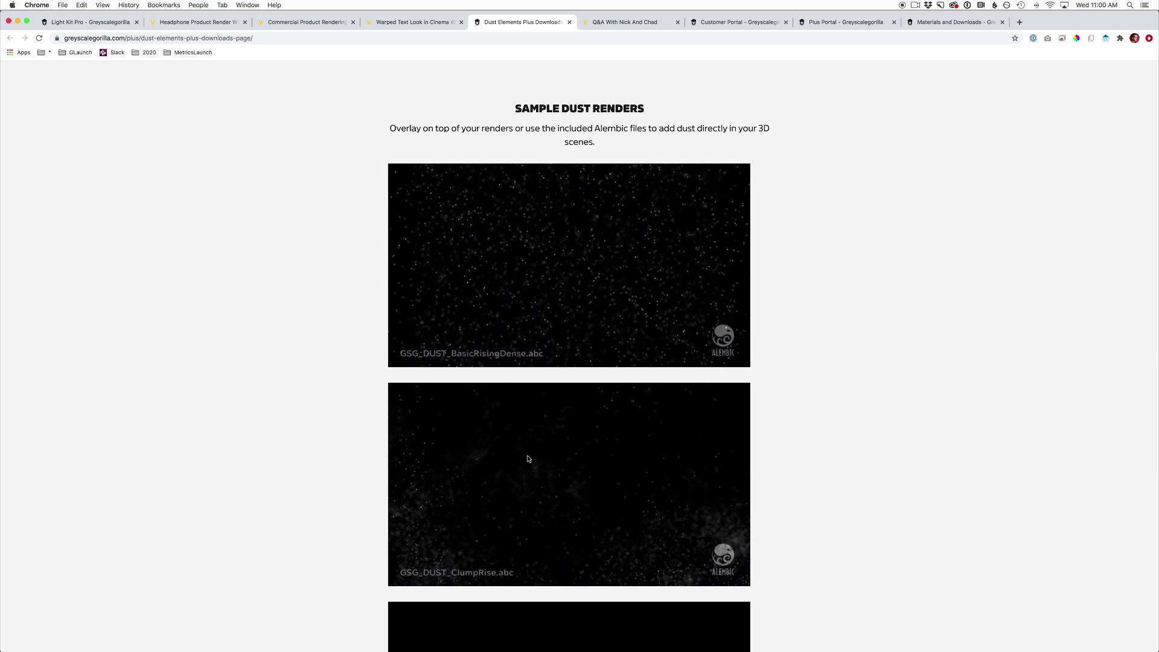
scroll(558, 494, "down", 4)
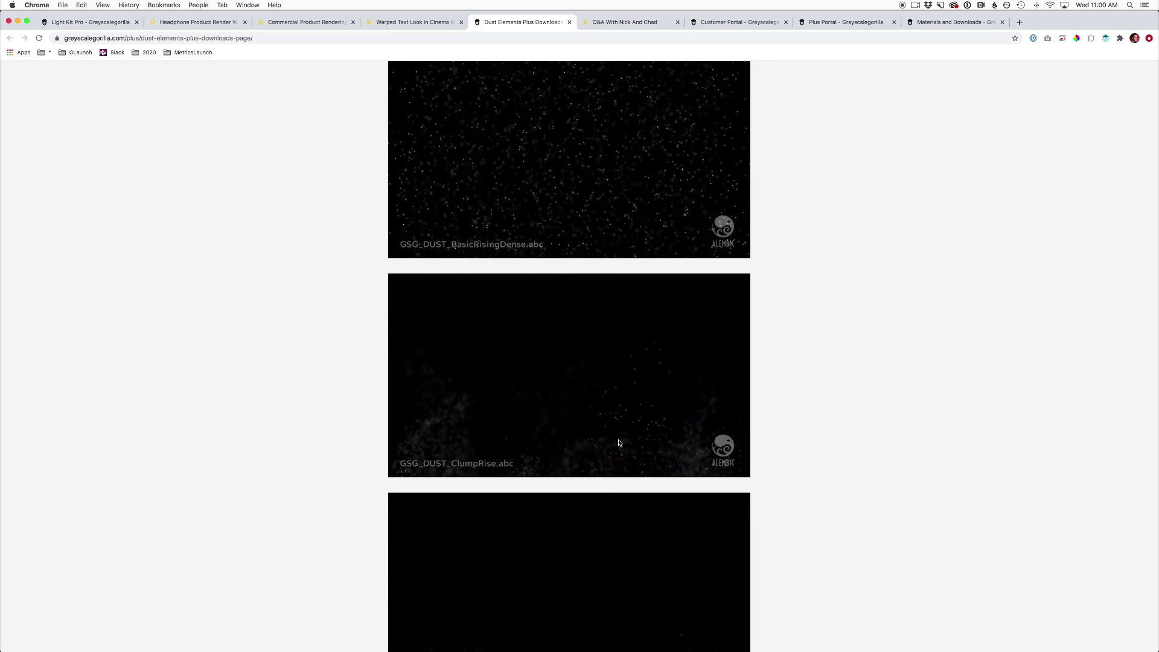
scroll(321, 442, "down", 5)
scroll(321, 443, "down", 2)
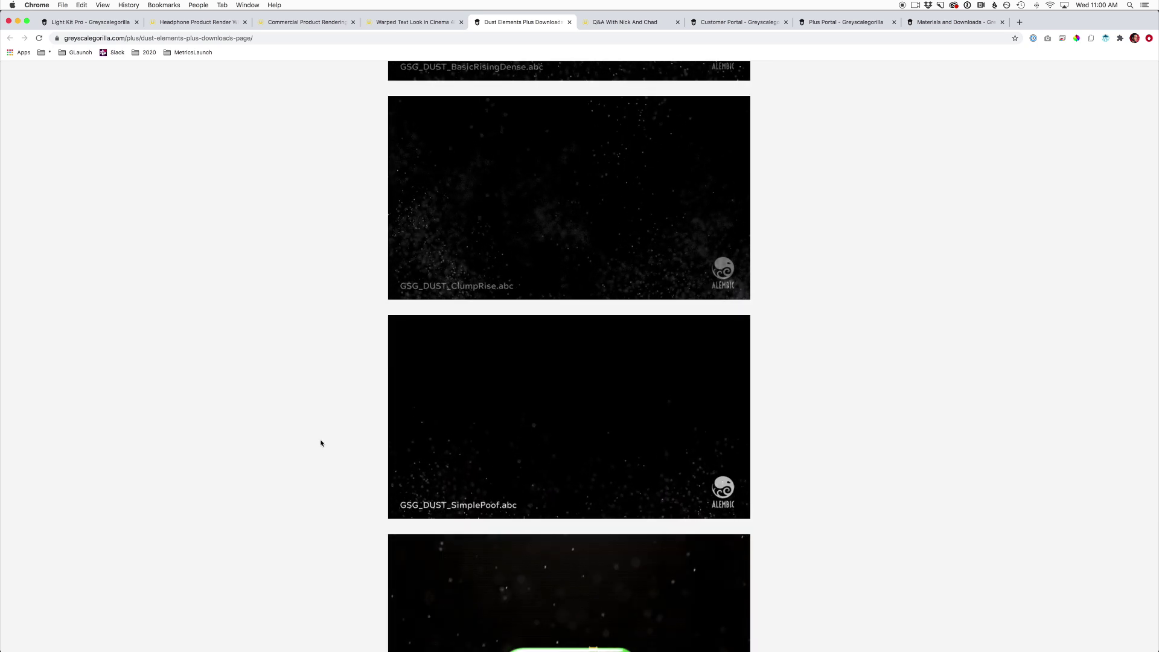
scroll(321, 442, "down", 4)
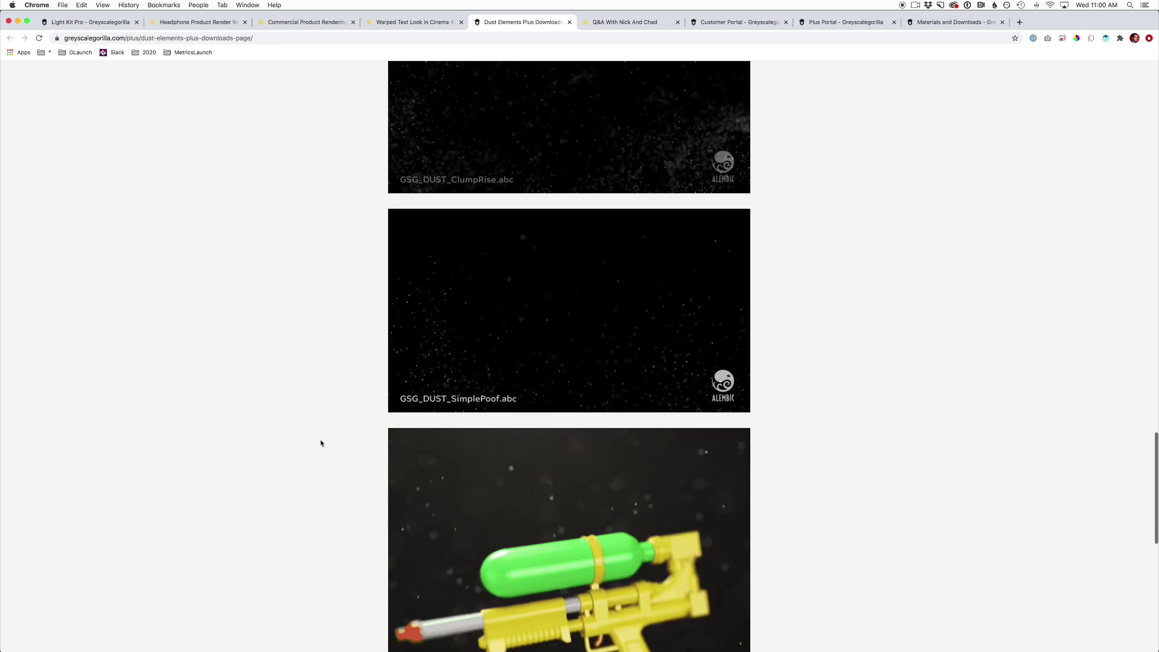
scroll(321, 442, "down", 7)
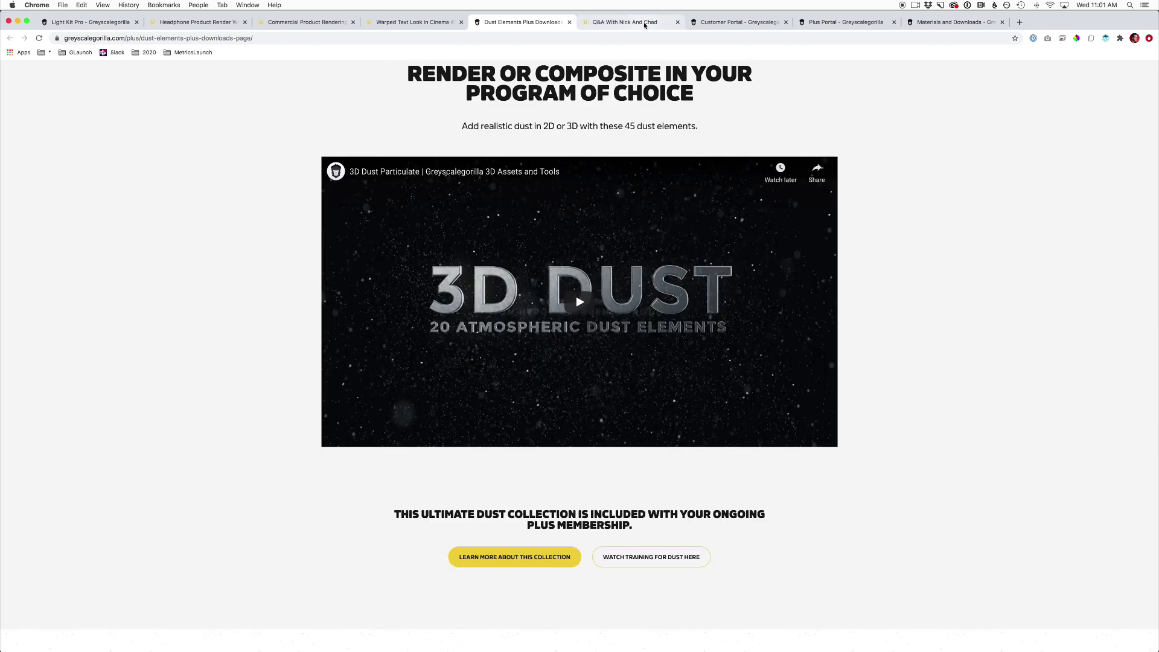
Open the monthly Q&A course tab and scroll down to its list of recordings.
left_click(645, 23)
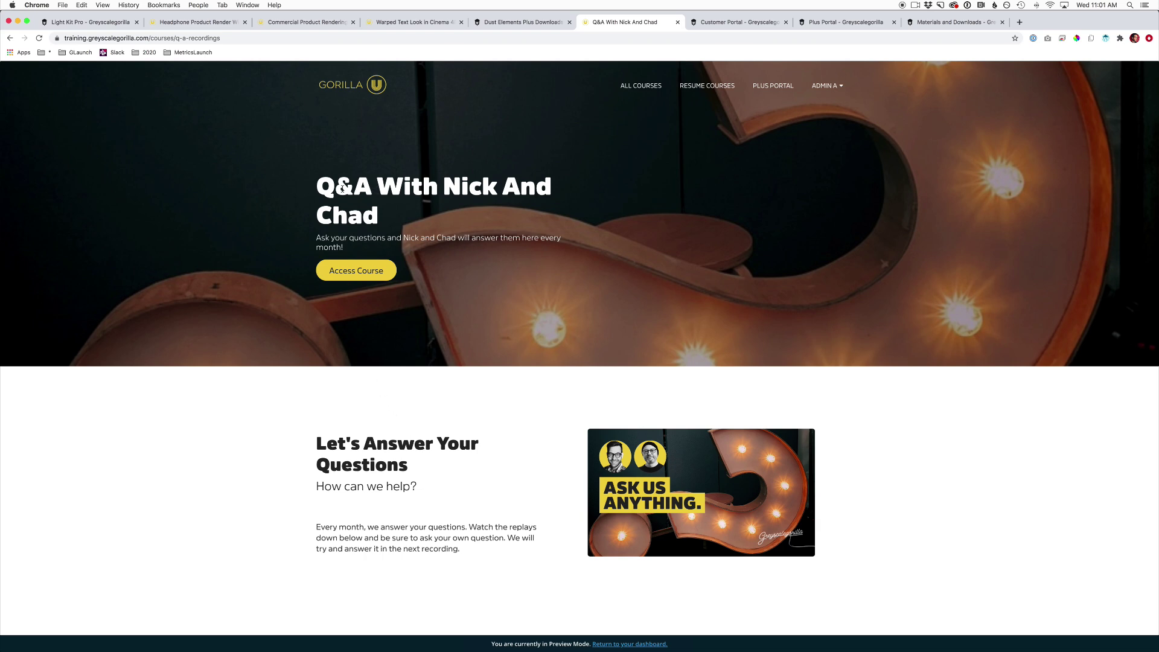
scroll(366, 276, "down", 1)
scroll(366, 275, "down", 6)
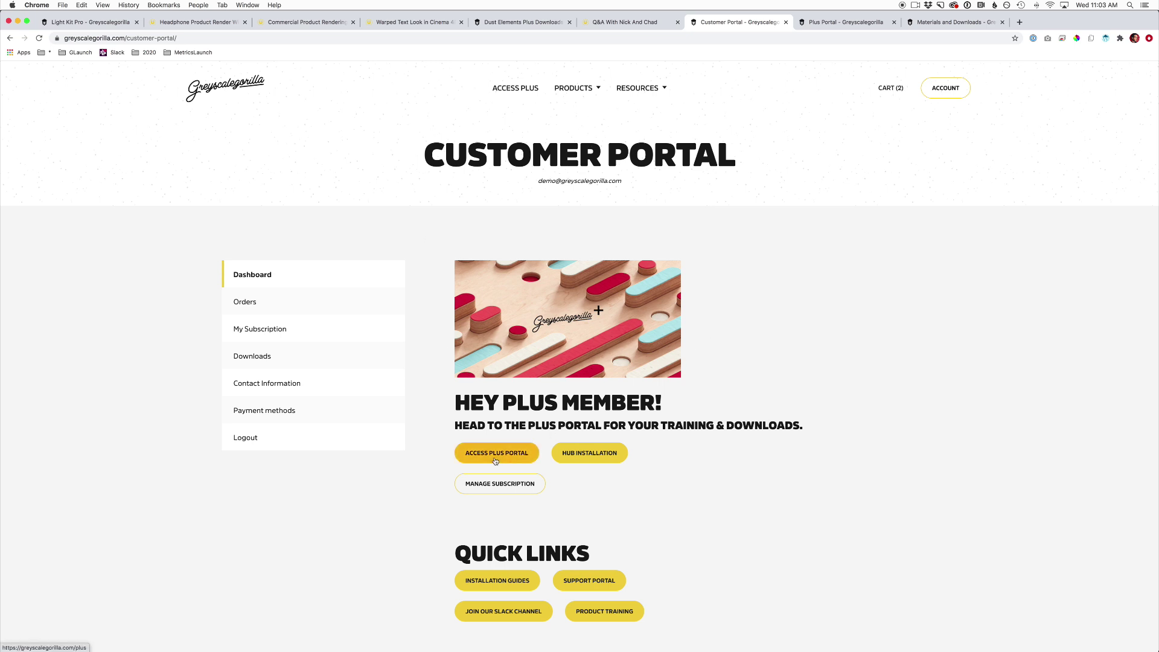
Go from the Customer Portal dashboard to the Plus Portal and scroll down to its news section.
left_click(839, 22)
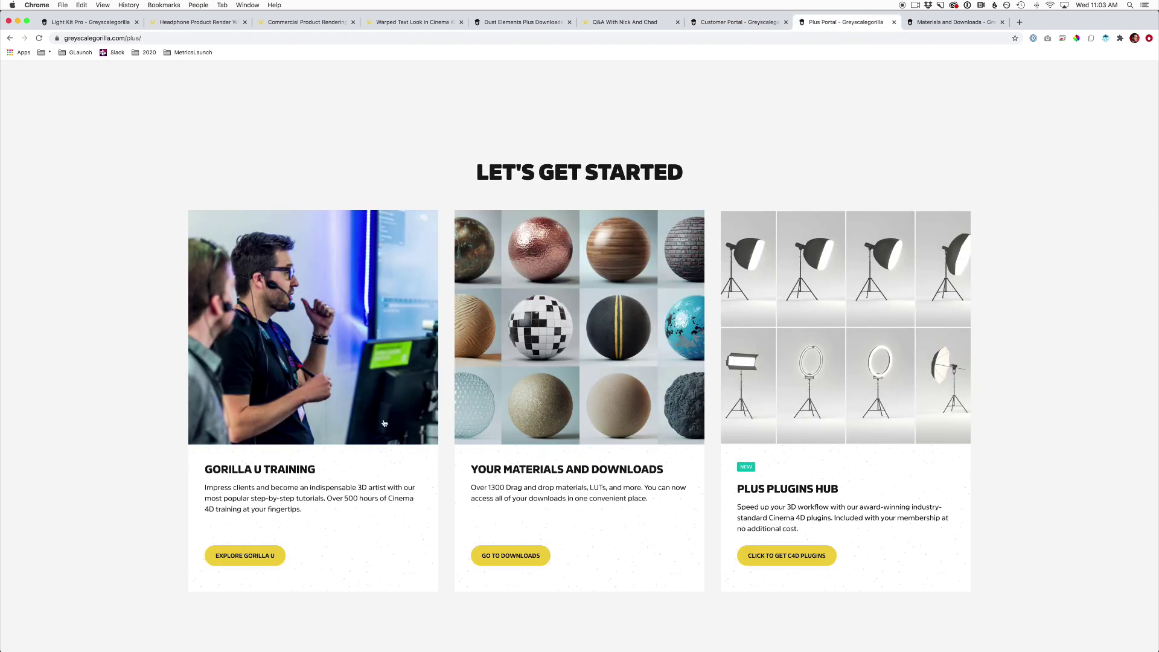
scroll(444, 387, "up", 8)
scroll(445, 389, "down", 3)
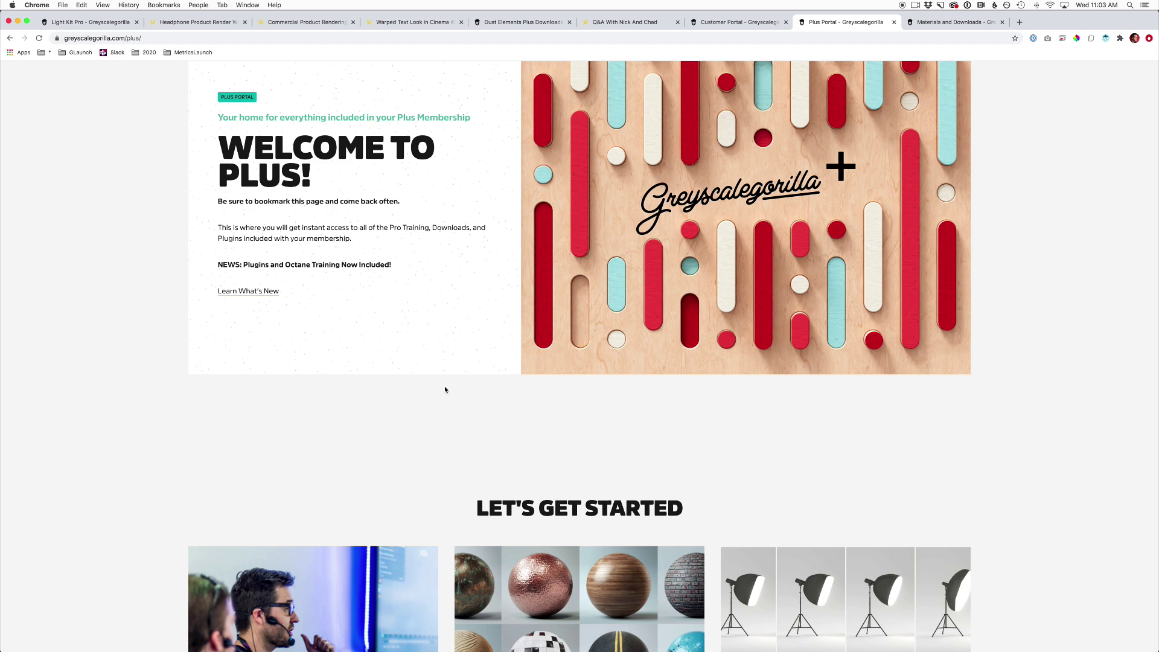
scroll(445, 389, "down", 10)
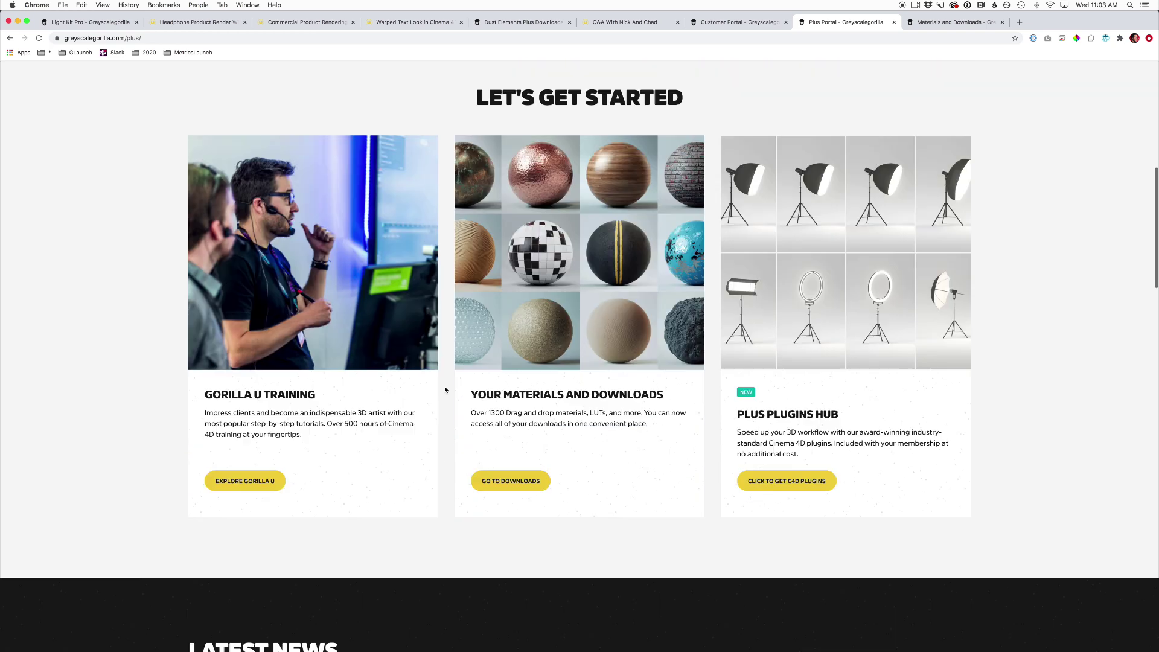
scroll(445, 390, "down", 3)
scroll(445, 390, "down", 6)
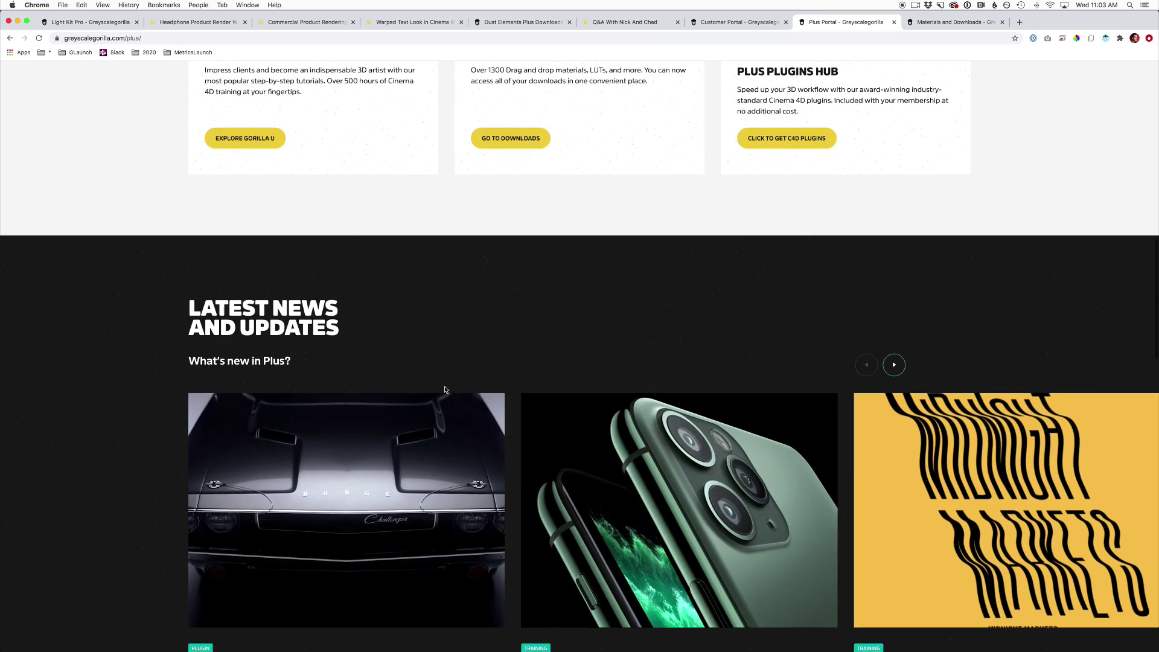
scroll(445, 390, "down", 2)
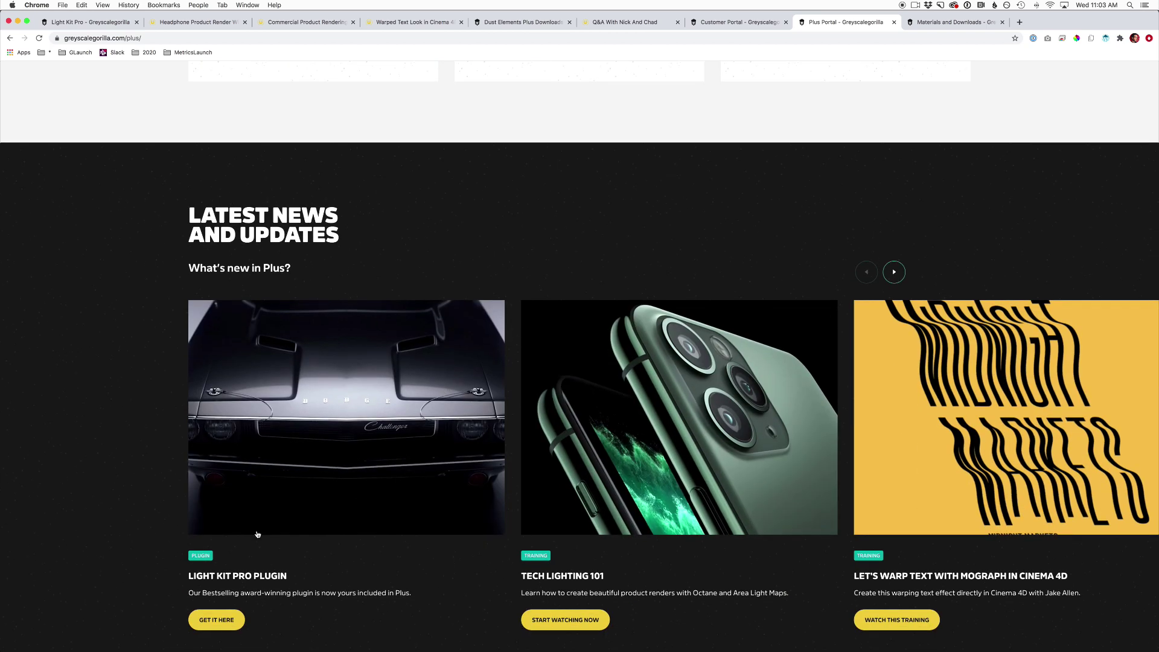
scroll(257, 534, "down", 1)
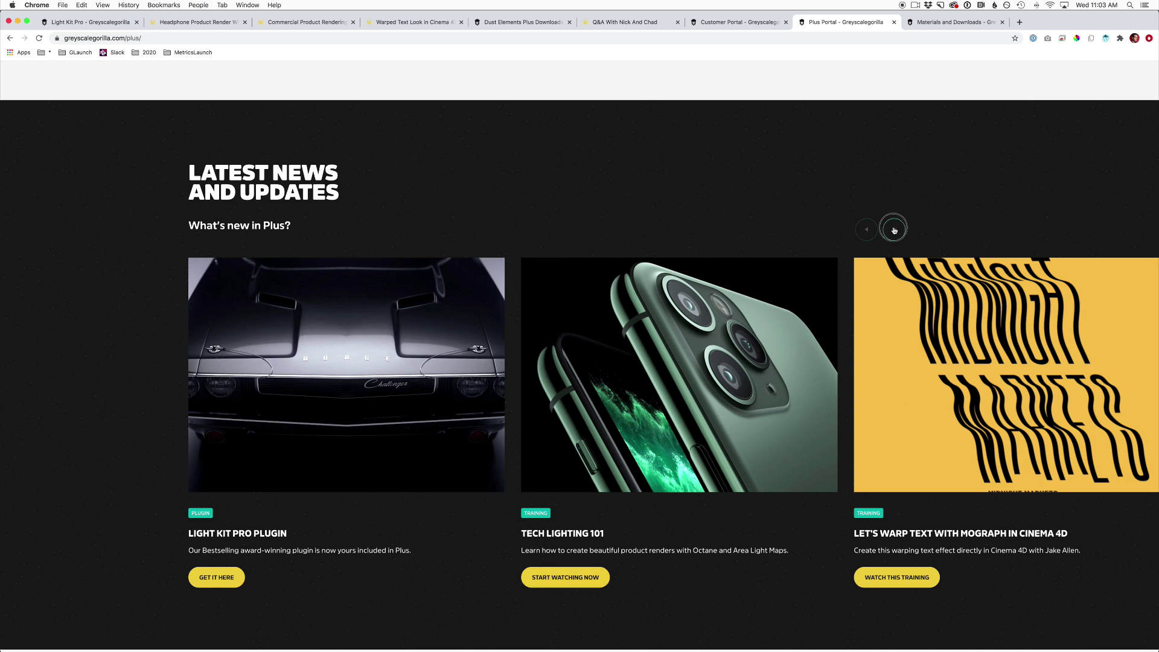
Step the news carousel to the last card and back, then browse the coming-soon section.
left_click(894, 230)
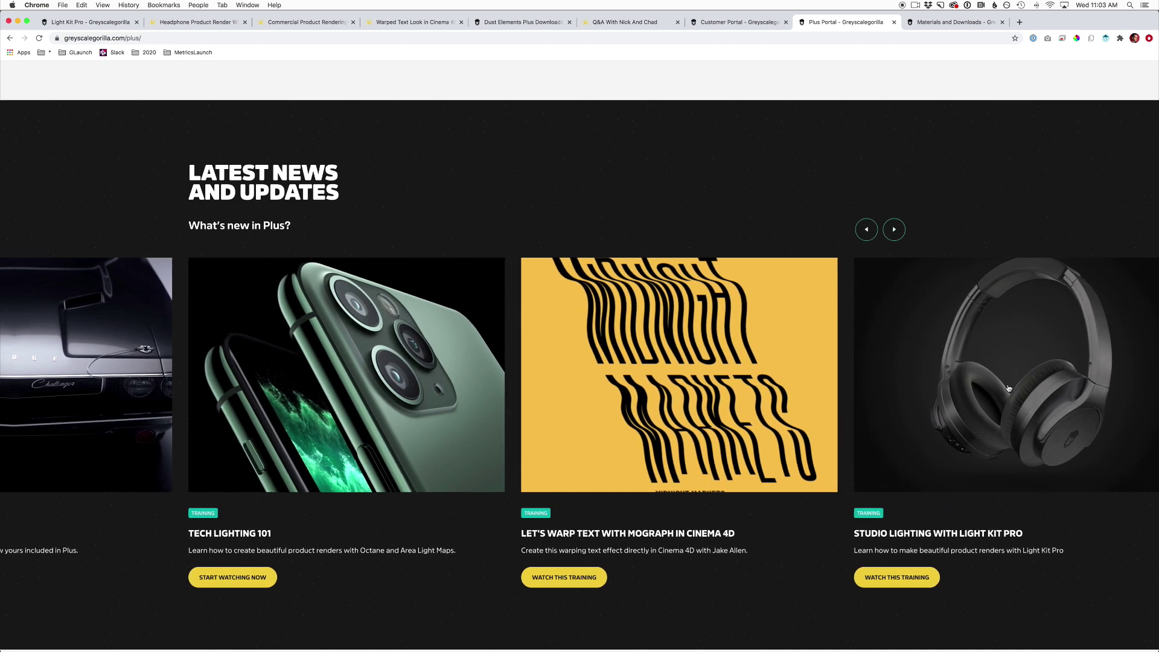
left_click(895, 230)
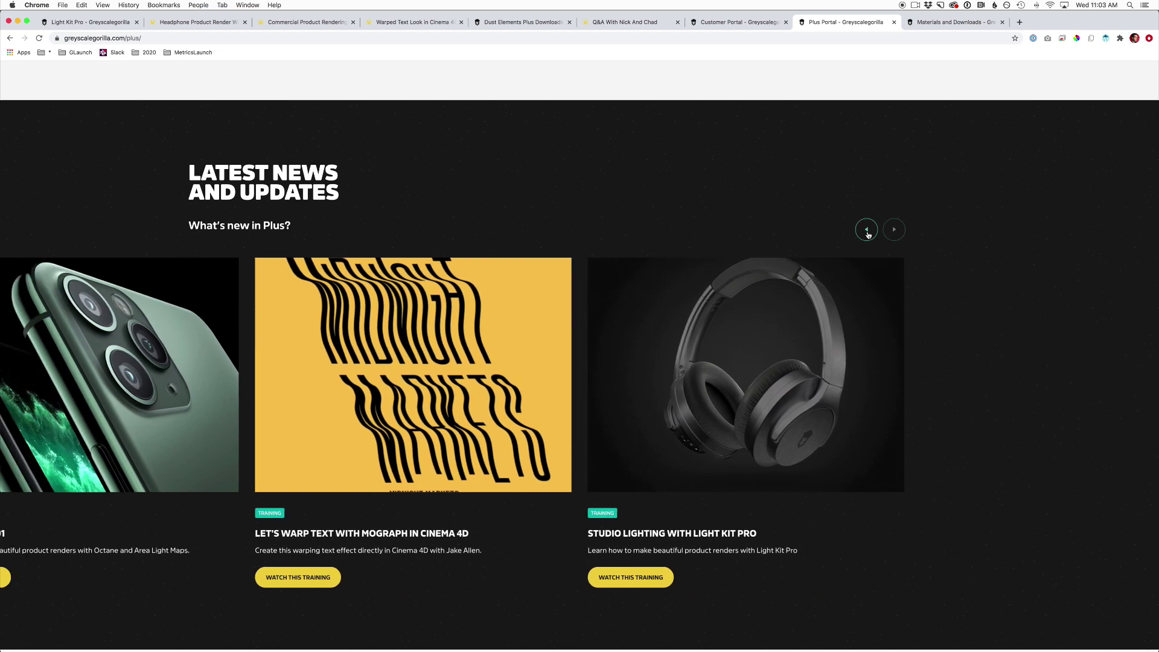
left_click(867, 230)
scroll(426, 297, "down", 1)
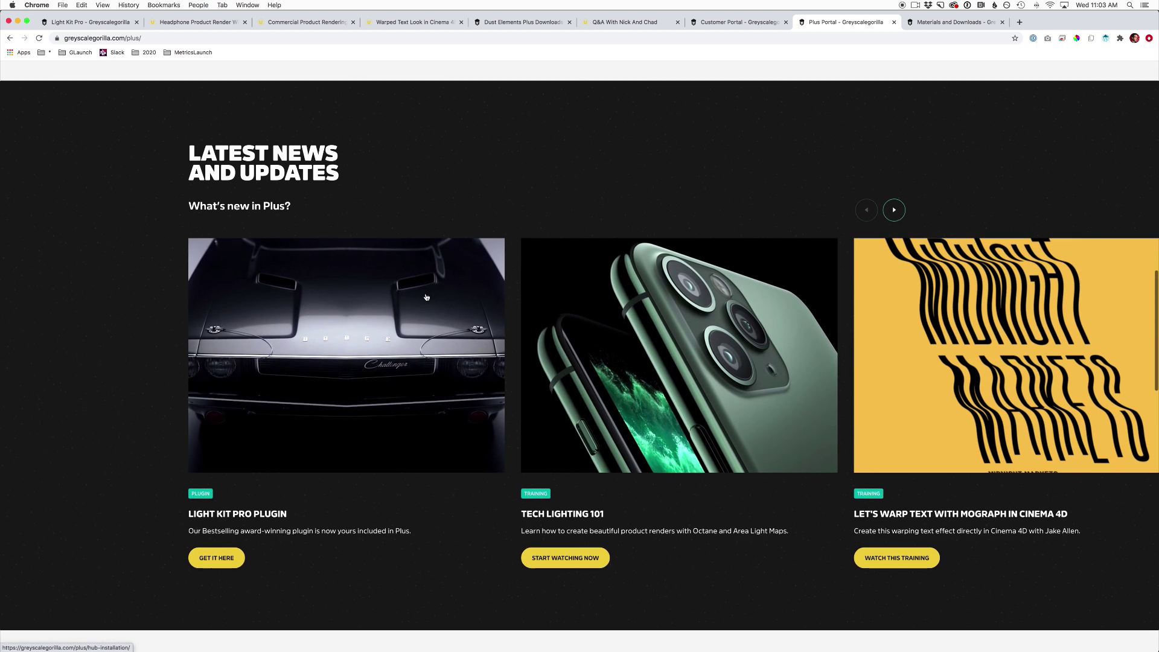
scroll(426, 297, "down", 10)
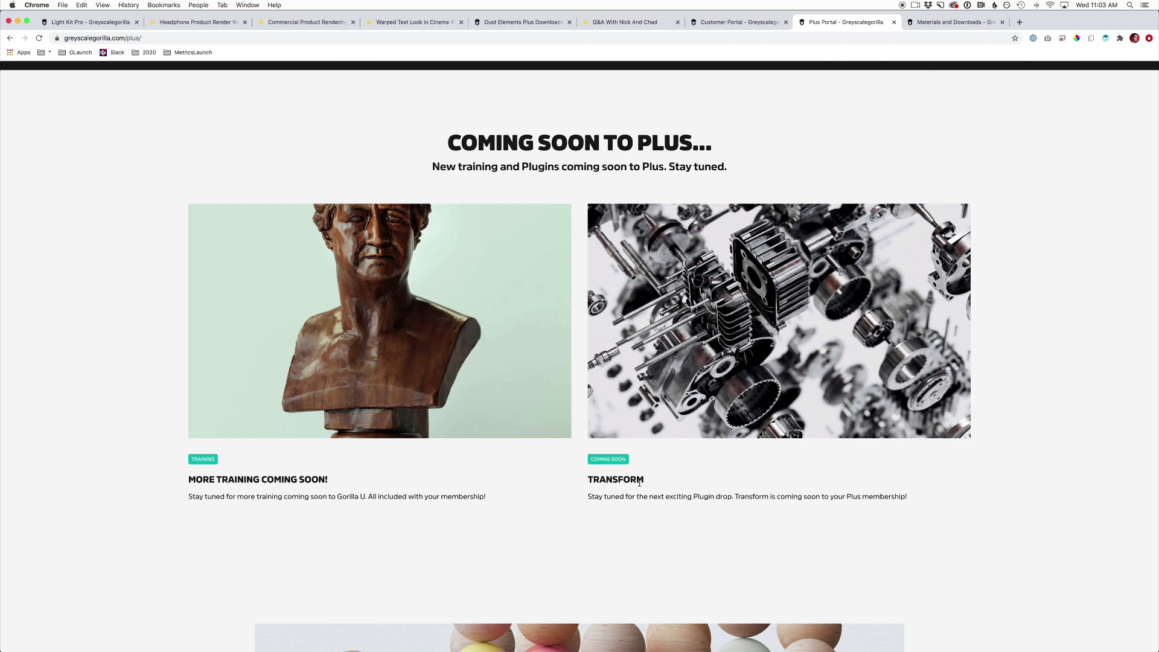
scroll(640, 483, "down", 1)
scroll(639, 483, "up", 6)
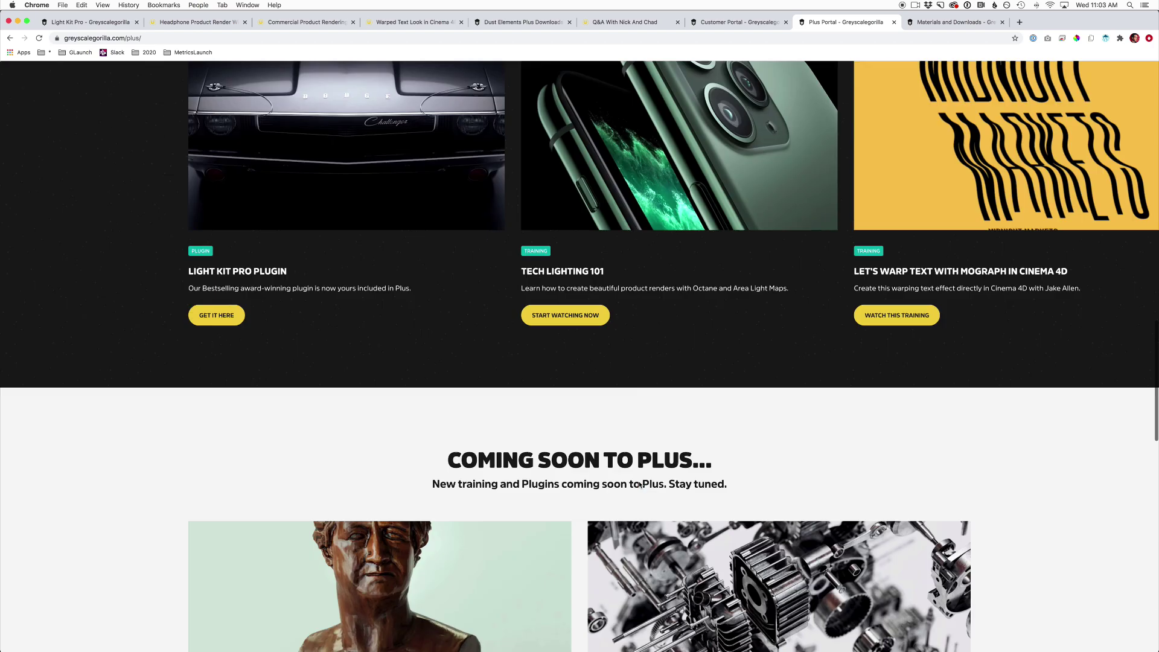
scroll(640, 482, "up", 10)
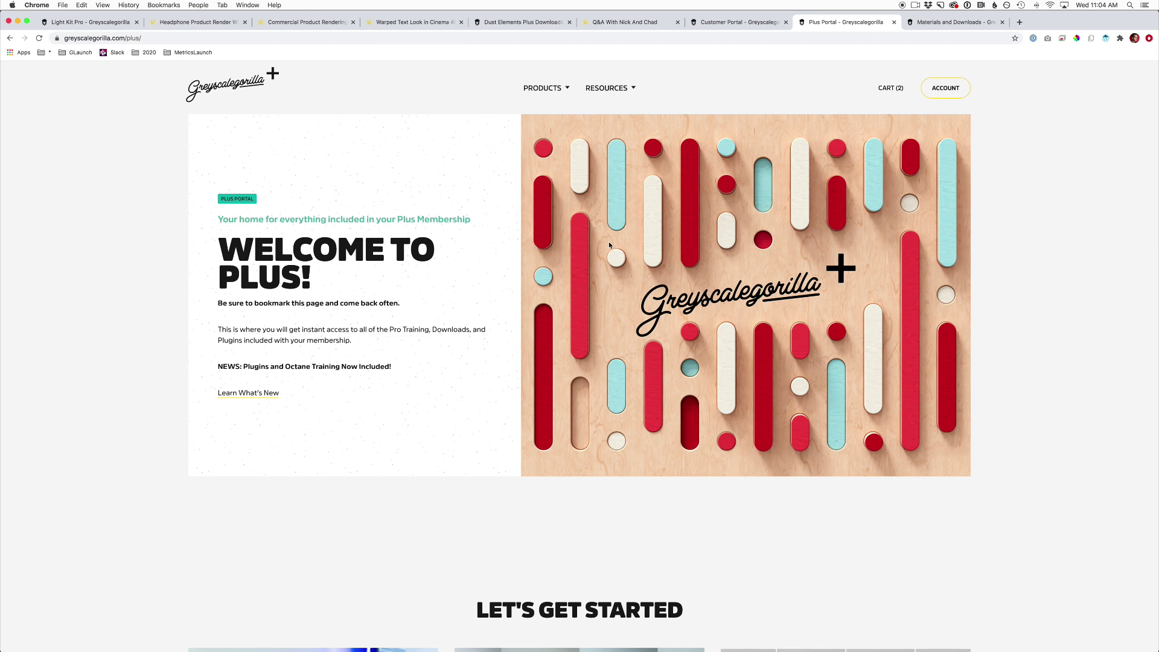
scroll(569, 234, "down", 7)
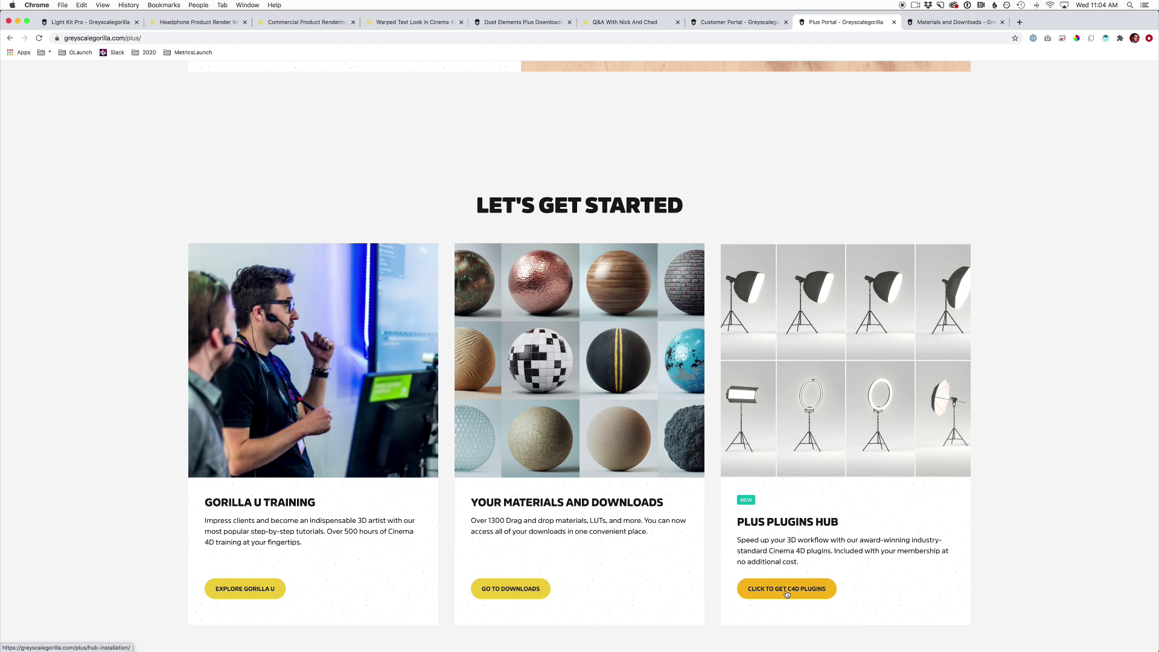
scroll(809, 477, "down", 2)
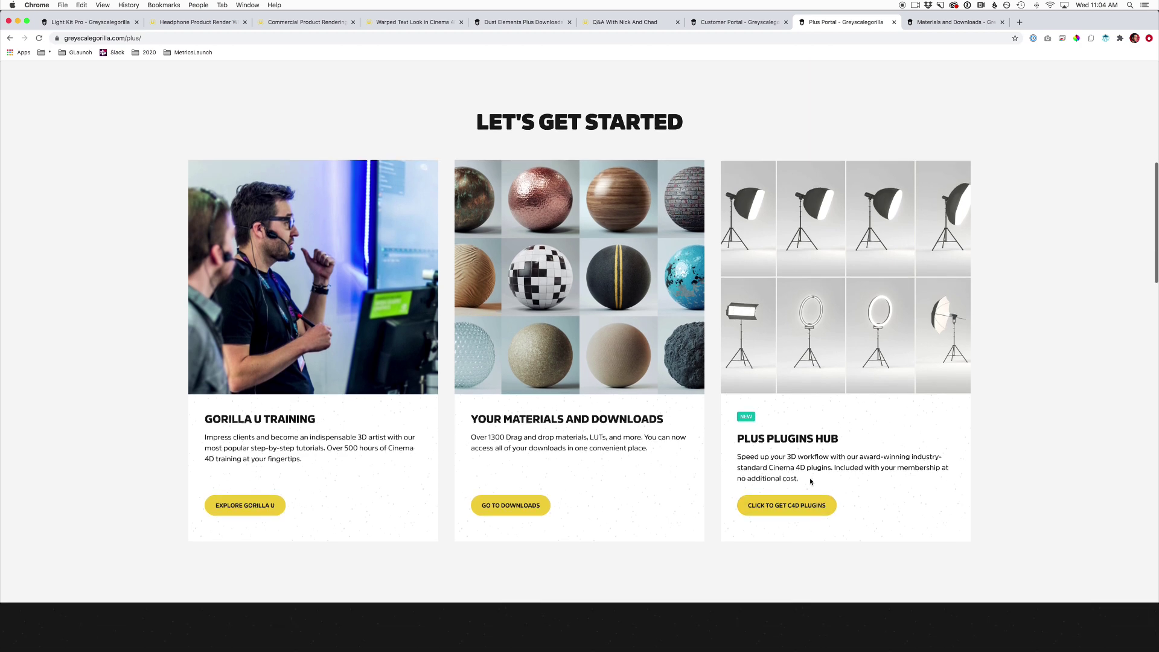
scroll(809, 480, "down", 1)
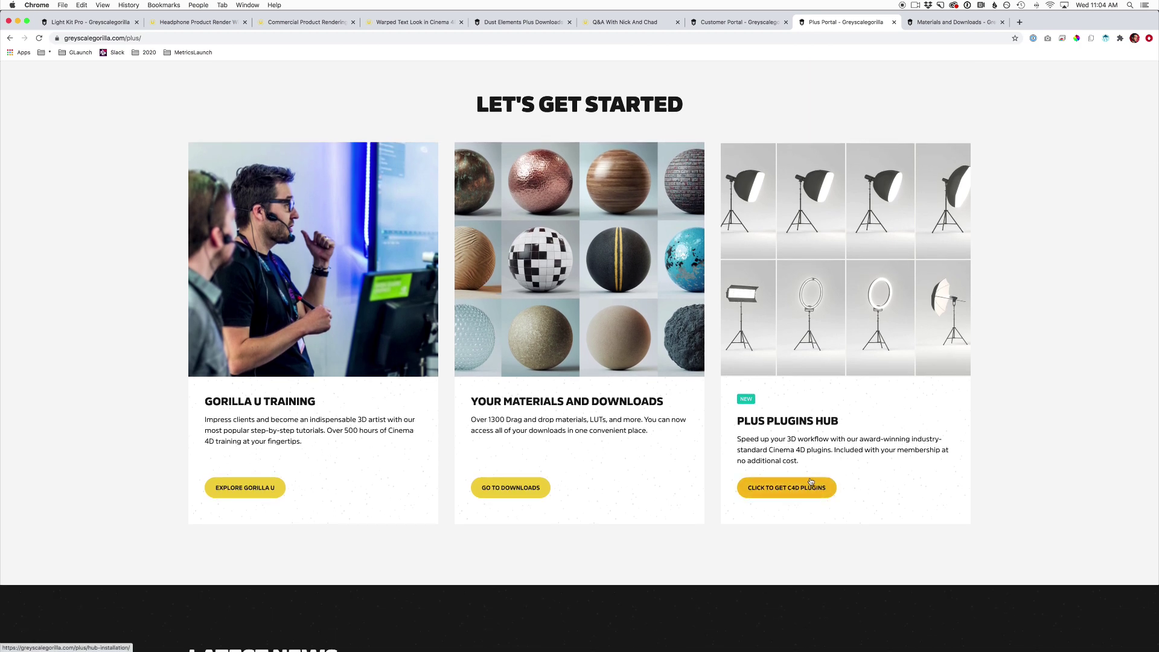
Open the Plus HUB Installation page and scroll to the included Light Kit Pro, Signal and GorillaCam plugins.
left_click(780, 493)
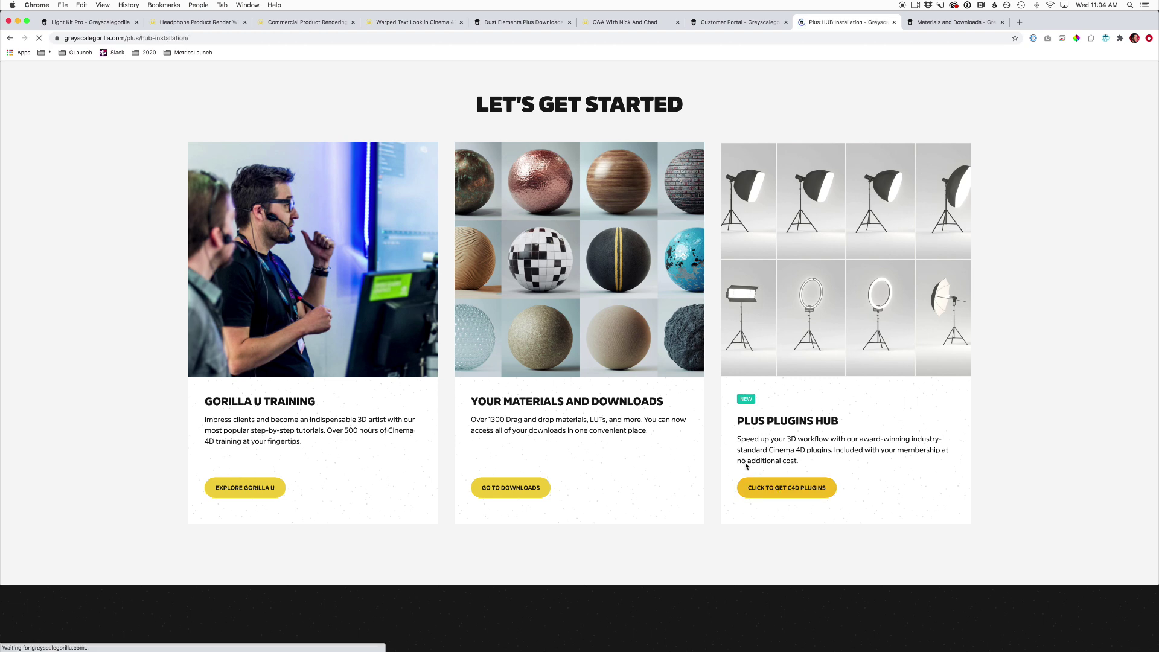
scroll(626, 390, "down", 5)
scroll(627, 391, "down", 14)
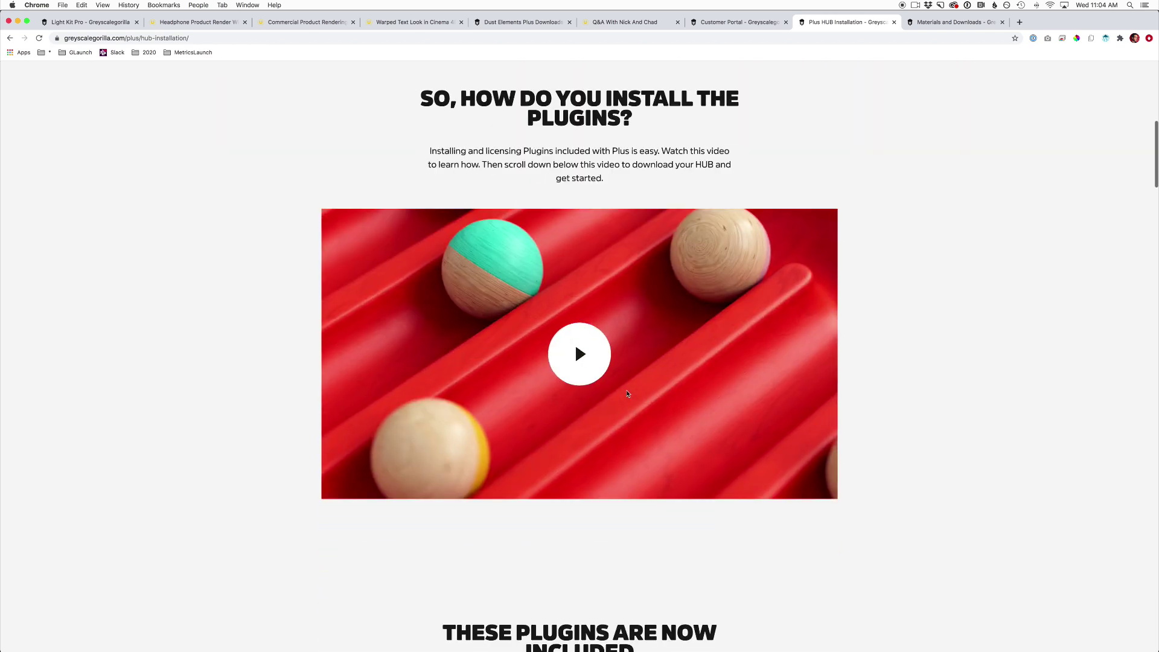
scroll(627, 393, "down", 4)
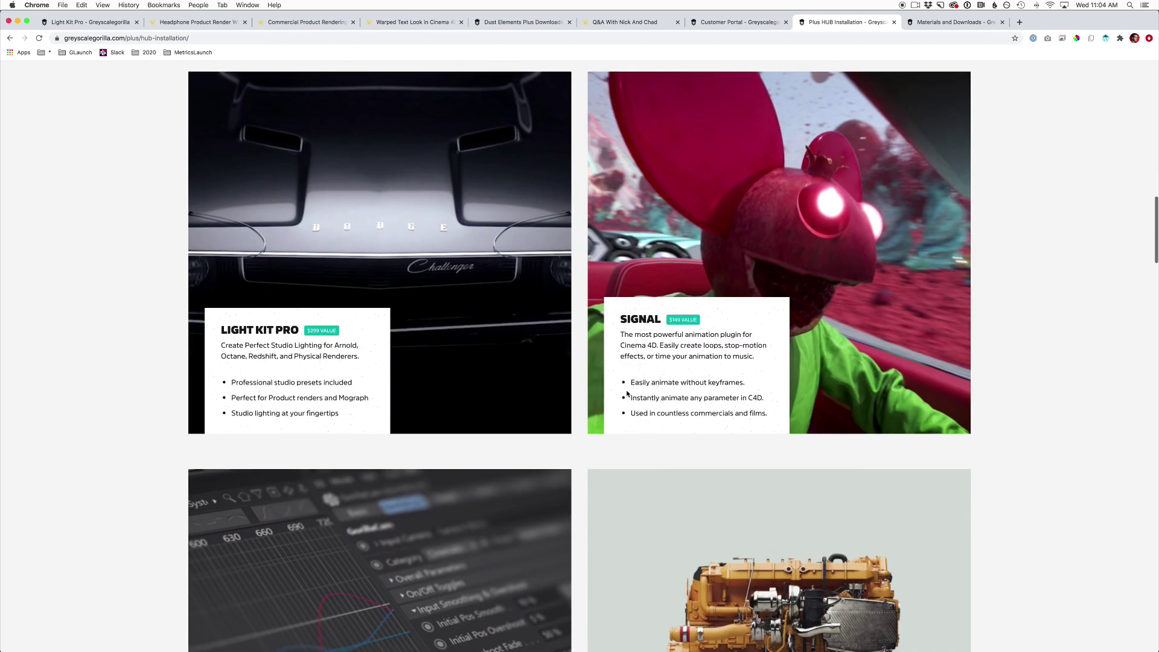
scroll(371, 264, "down", 1)
scroll(371, 264, "up", 3)
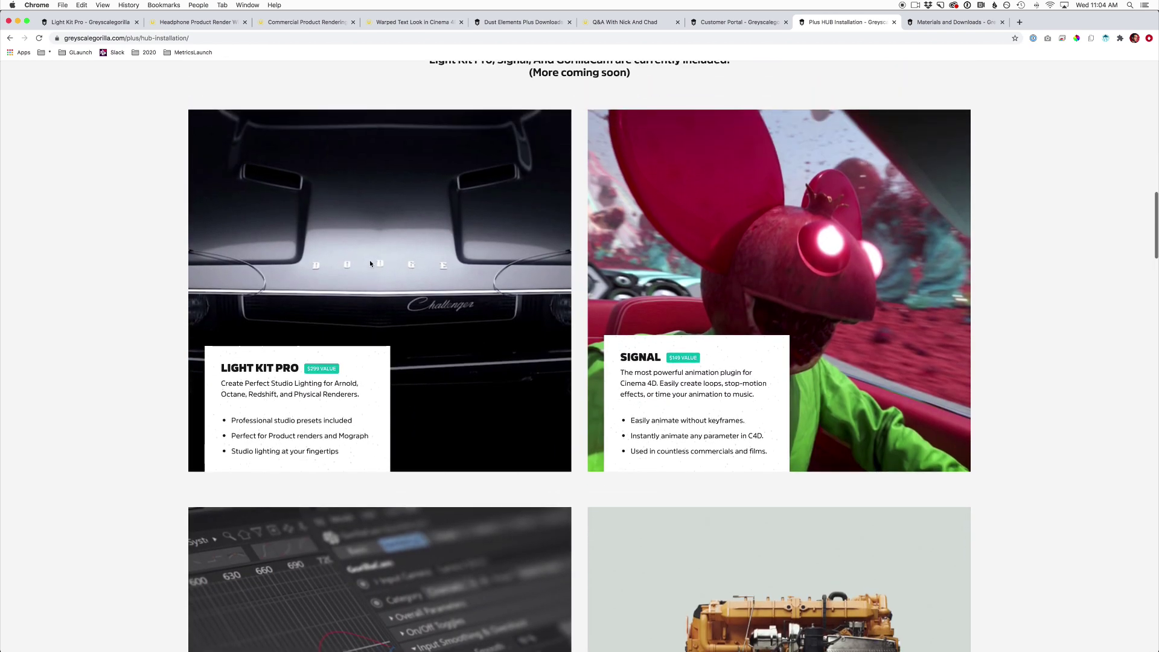
scroll(370, 264, "up", 2)
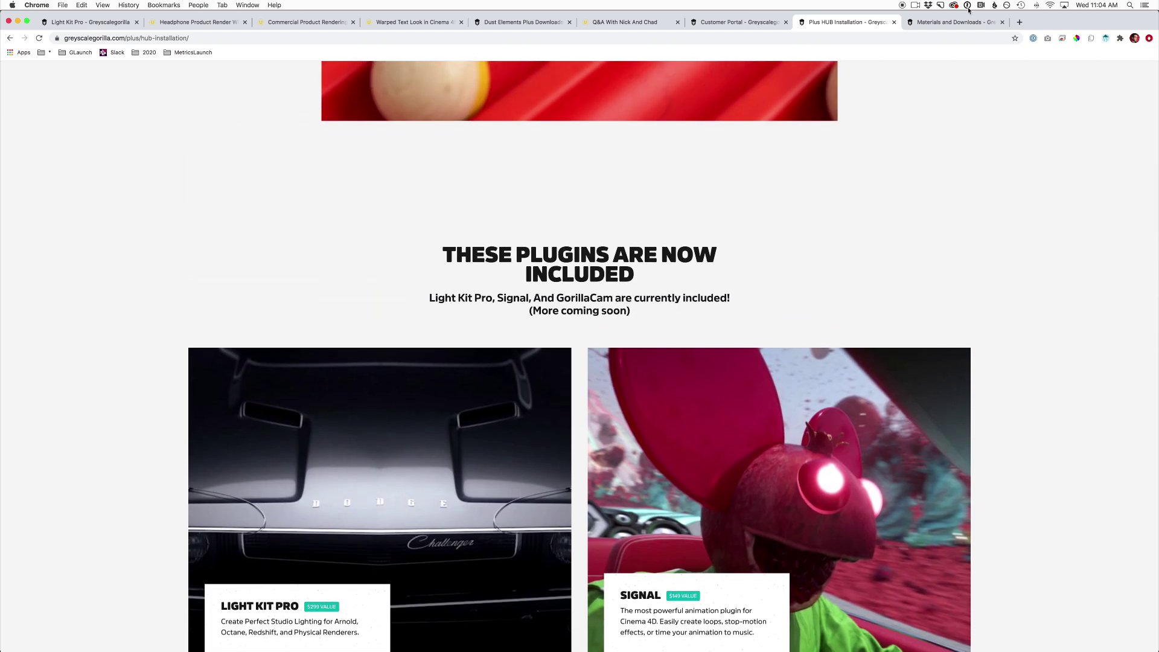
Switch to the Plus Materials & Downloads tab and browse Plus HUB, Dust Elements and the material collections.
left_click(949, 24)
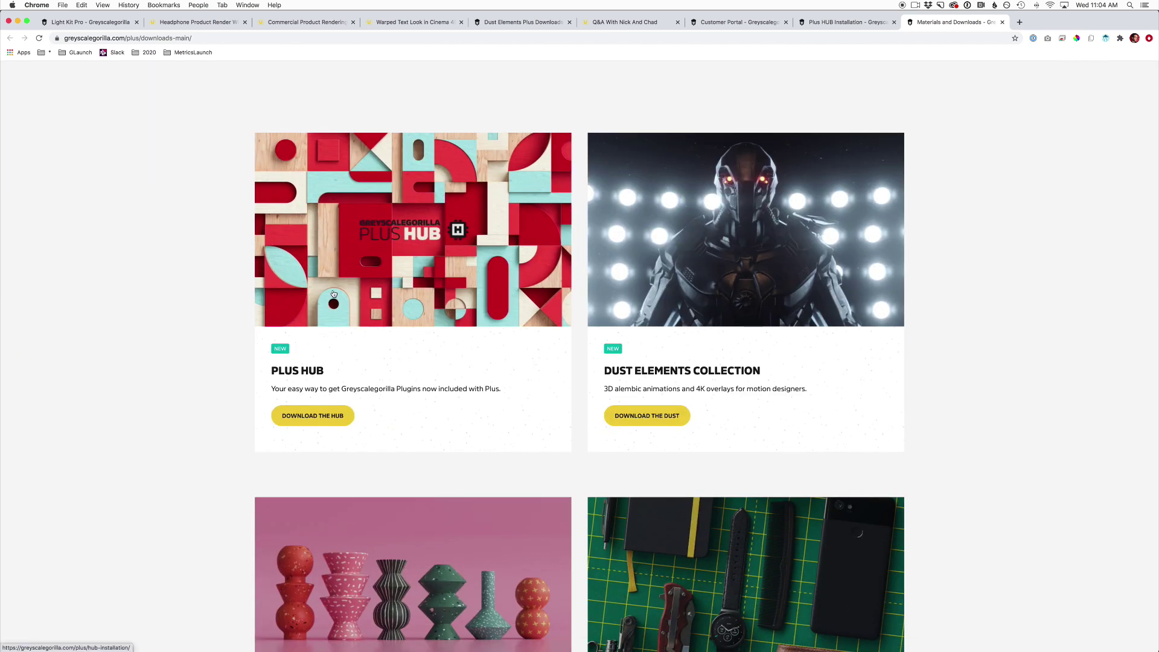
scroll(733, 404, "down", 10)
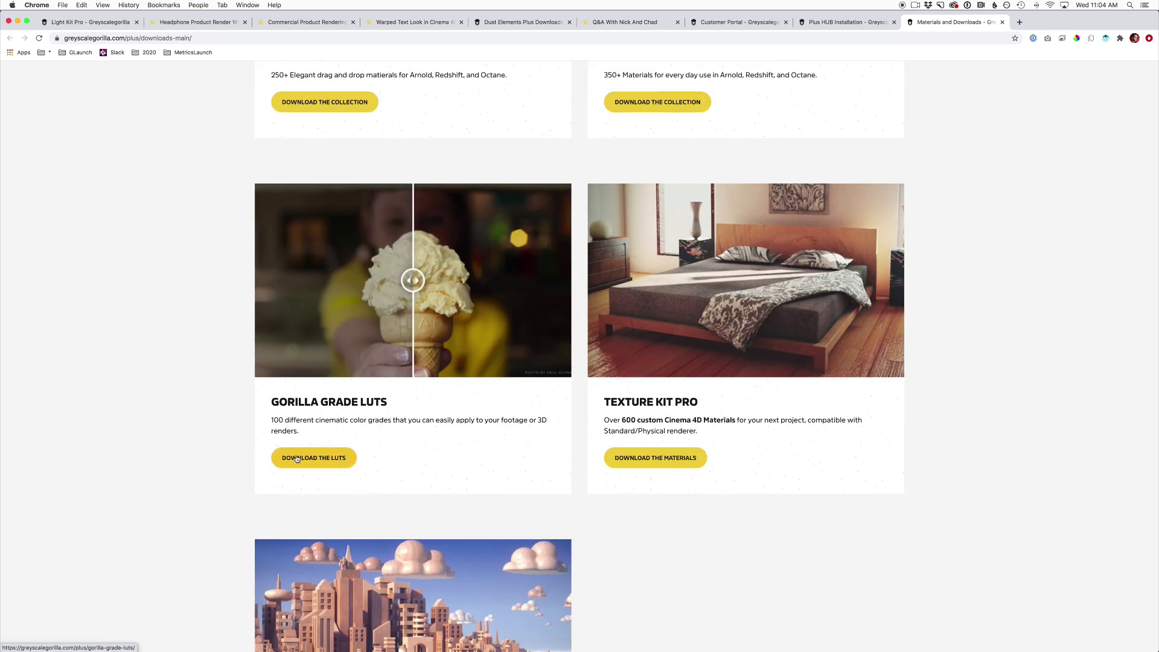
scroll(684, 454, "down", 2)
scroll(684, 454, "down", 3)
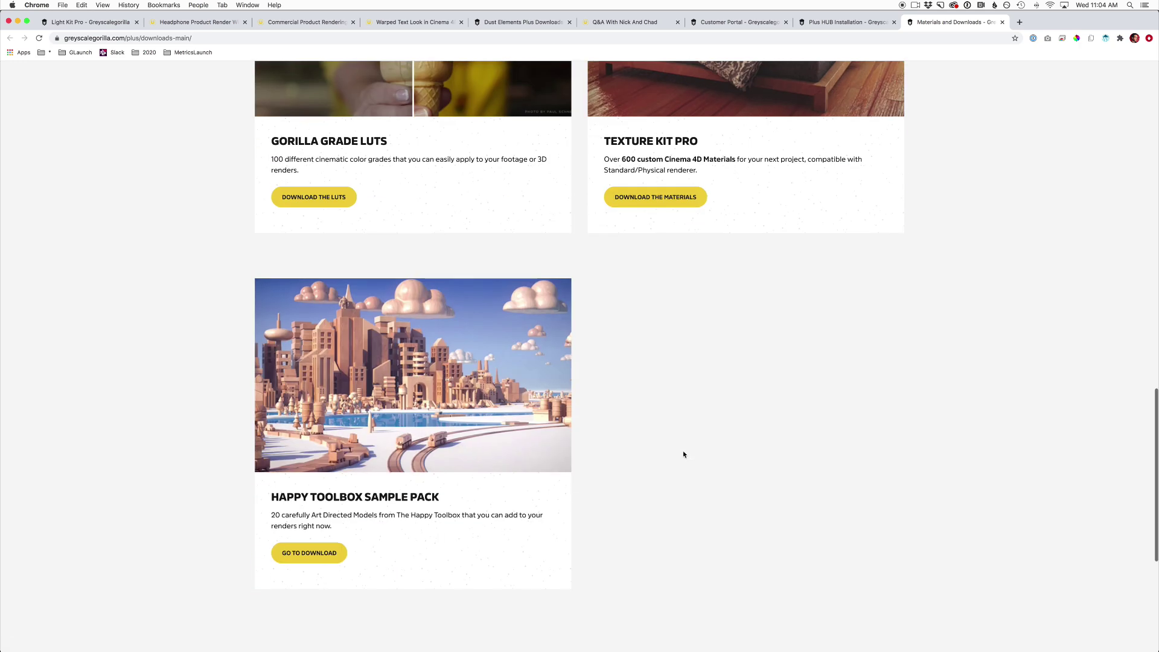
scroll(900, 385, "up", 15)
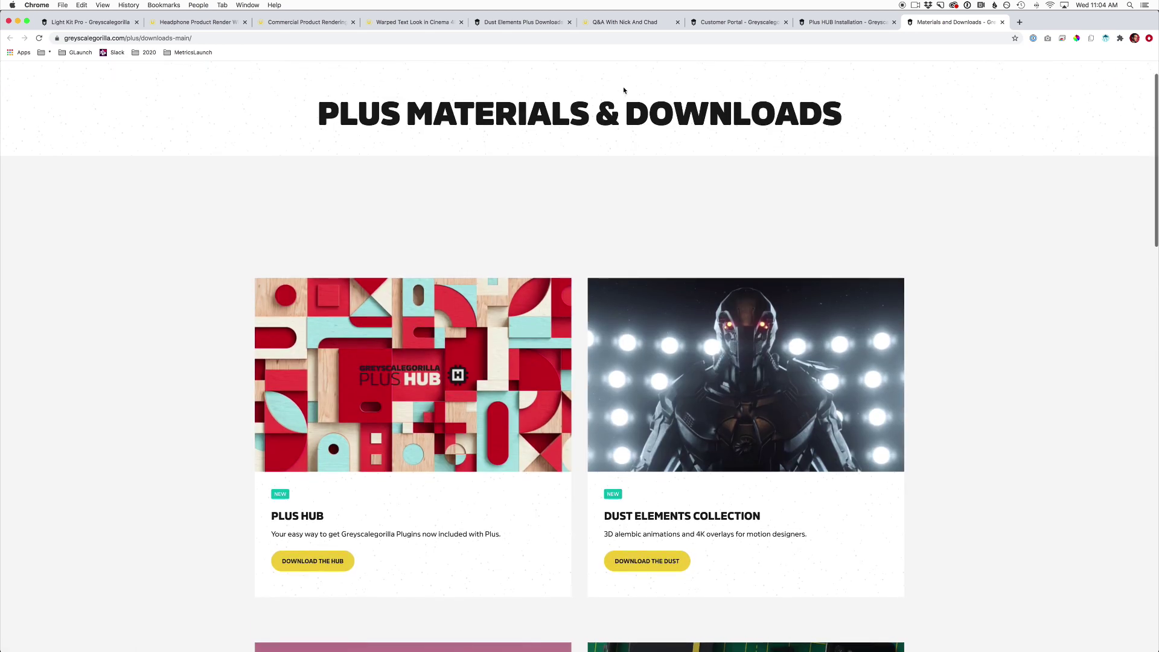
scroll(721, 195, "up", 1)
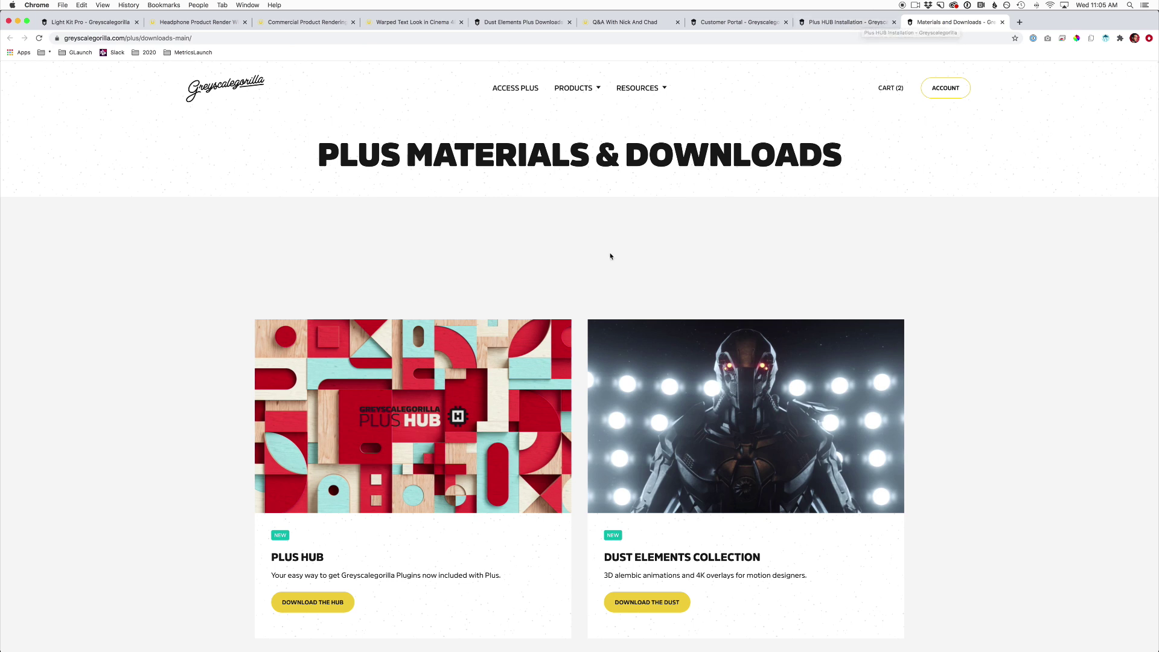
scroll(582, 286, "down", 1)
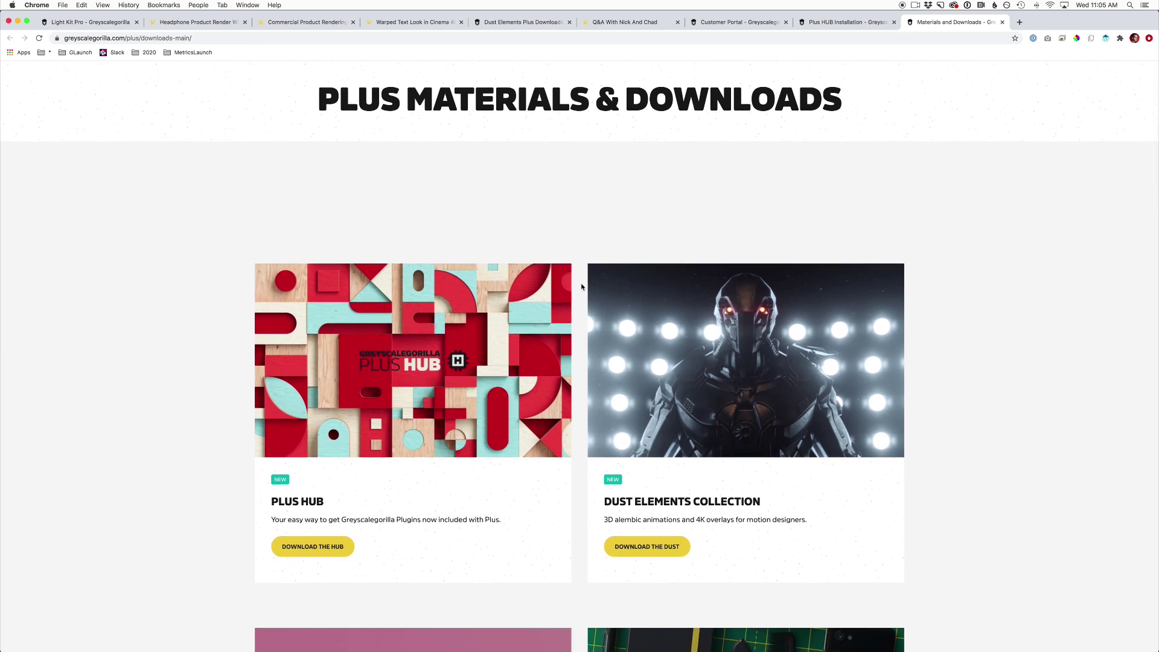
scroll(583, 286, "down", 7)
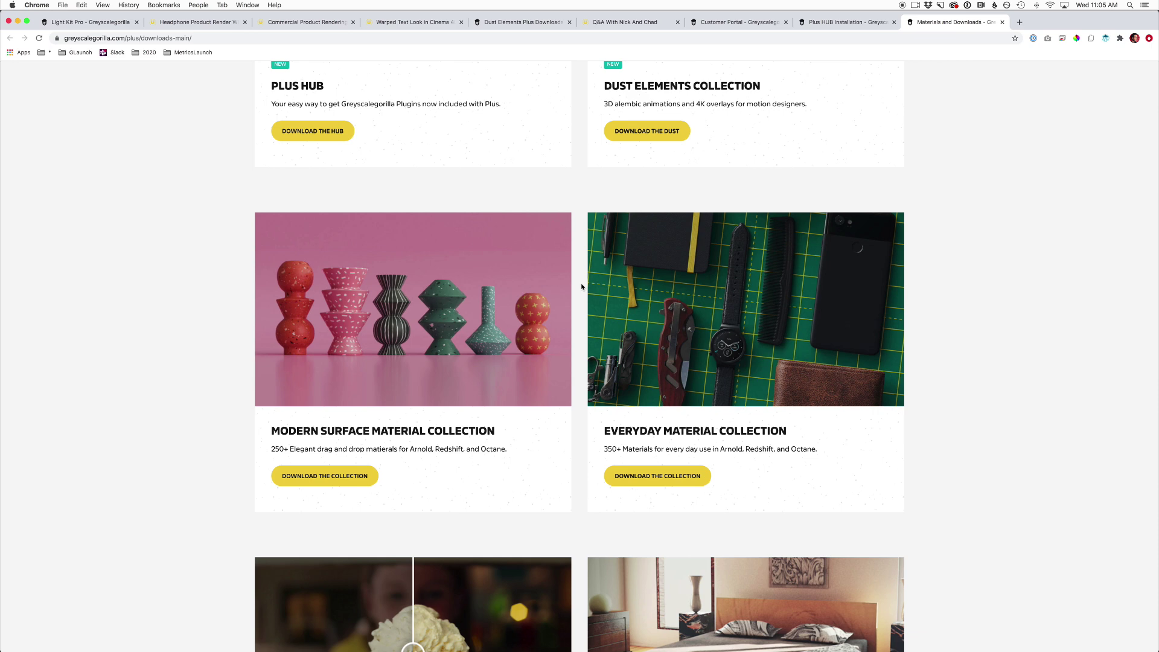
scroll(583, 287, "up", 2)
scroll(583, 286, "up", 2)
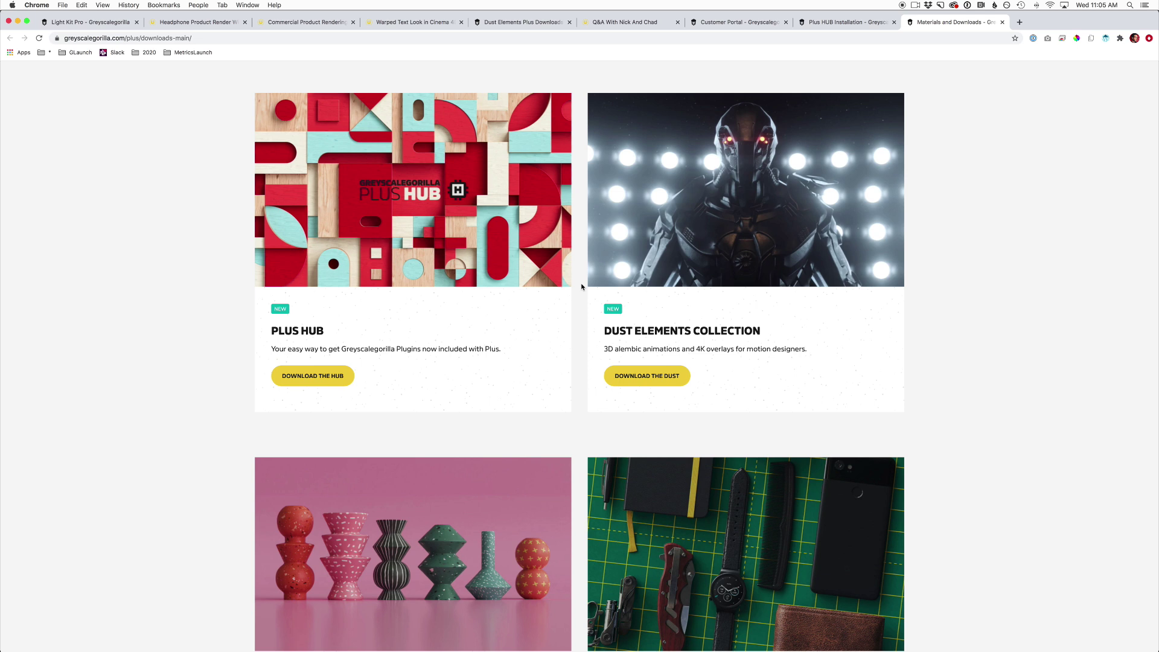
Load the Gorilla U training site, training.greyscalegorilla.com, in a new tab.
left_click(1020, 22)
type("training")
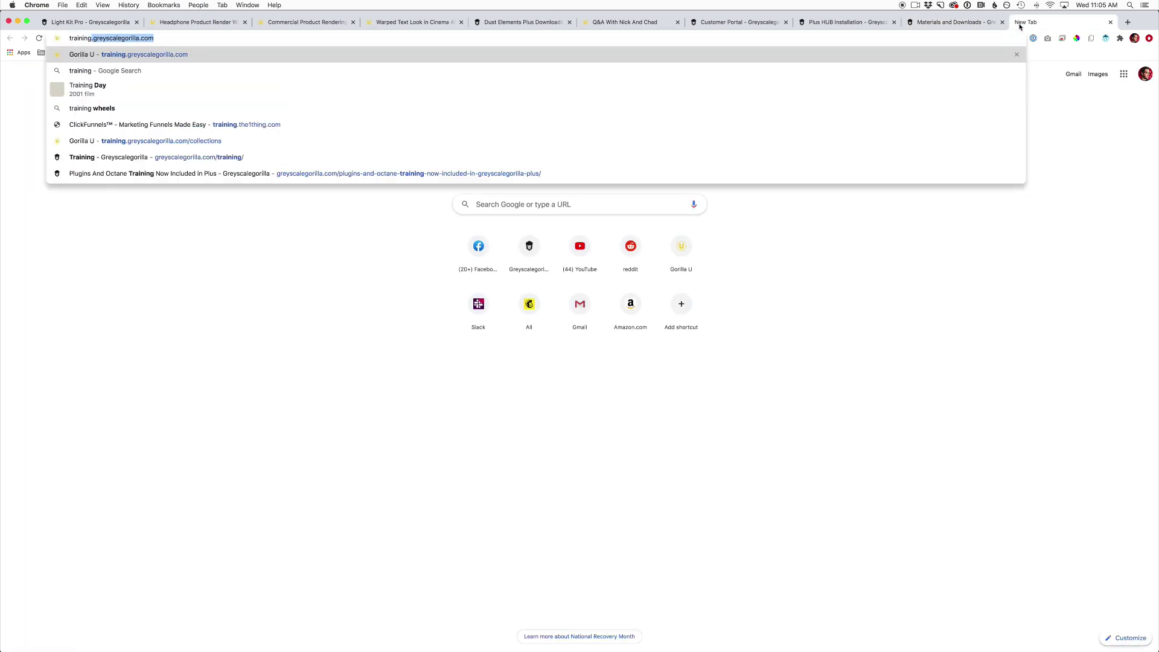
key("Return")
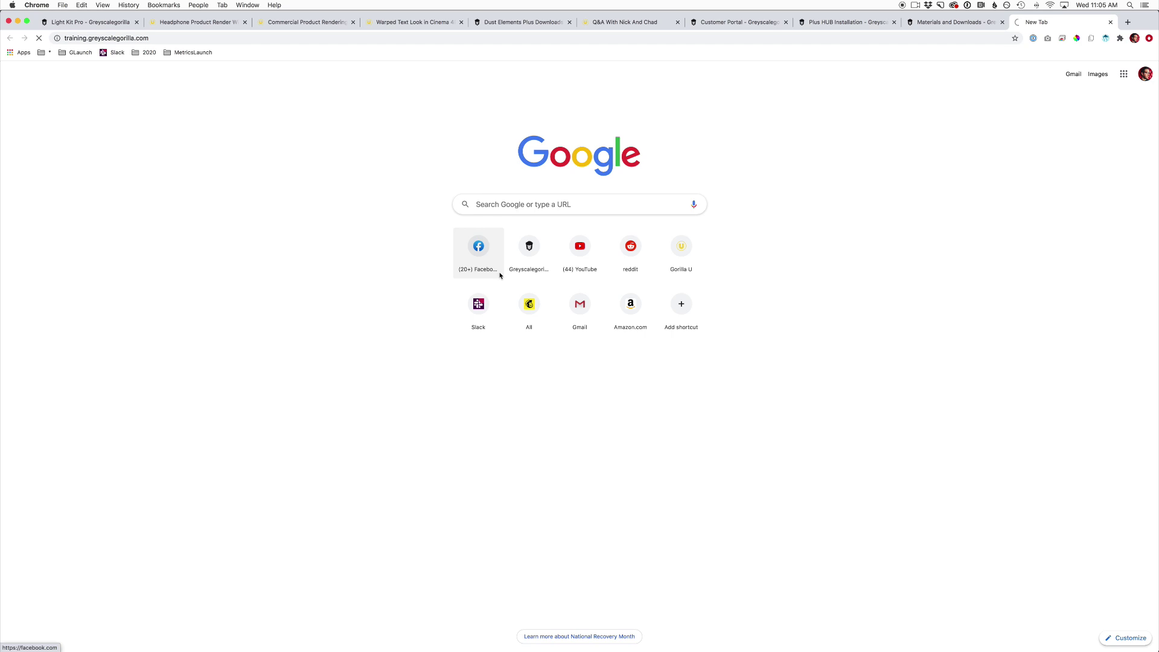
Browse down through the featured course sections on the Gorilla U home page.
scroll(407, 337, "down", 8)
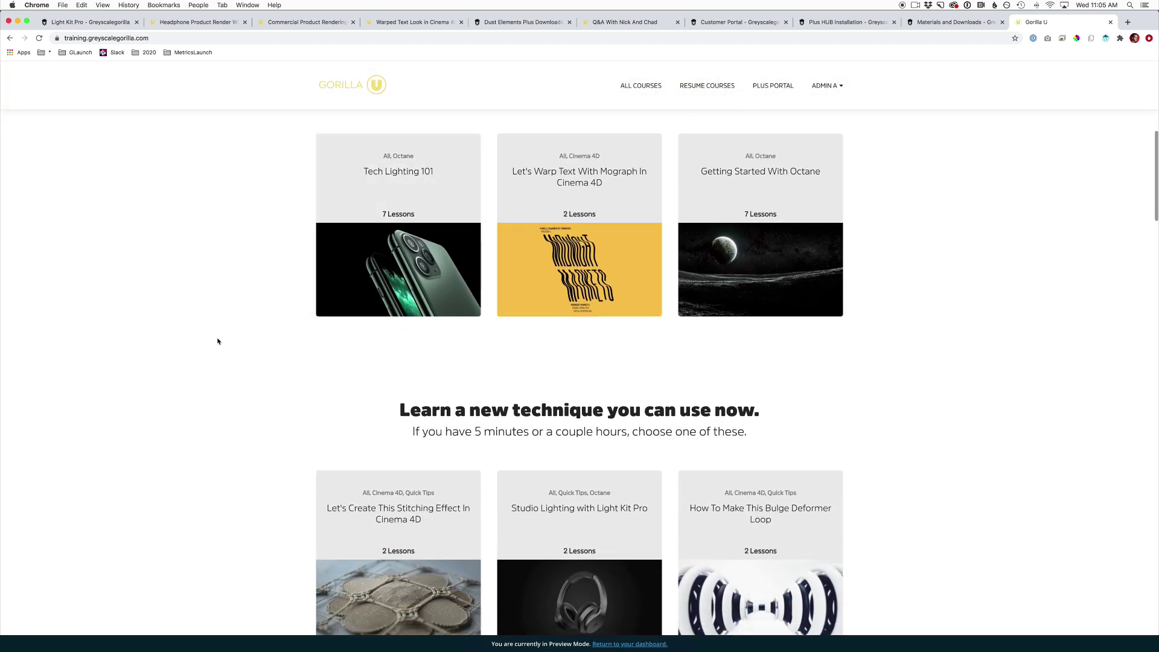
scroll(218, 341, "down", 4)
scroll(218, 342, "down", 3)
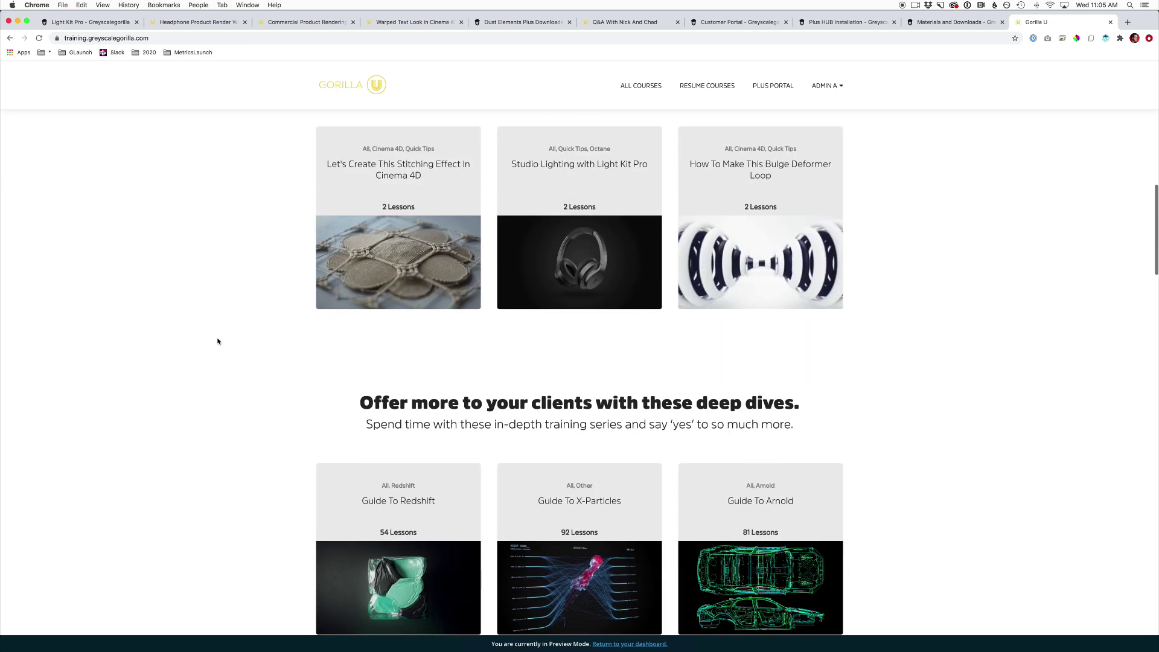
scroll(218, 341, "down", 3)
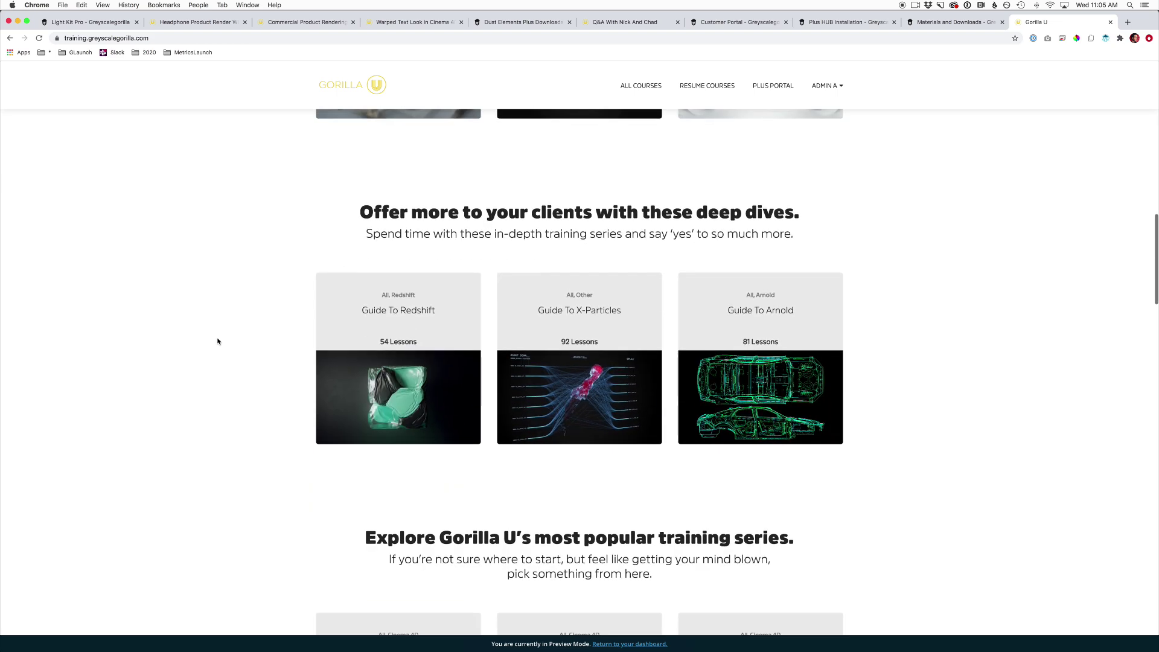
scroll(218, 341, "down", 1)
scroll(218, 341, "down", 3)
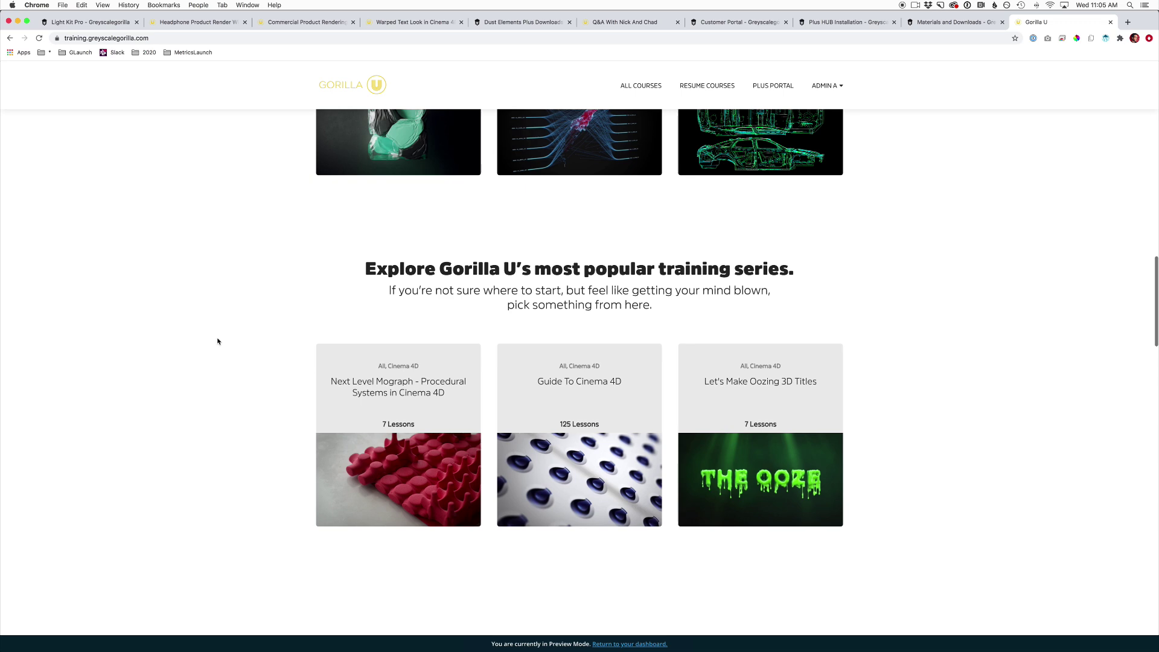
scroll(218, 341, "down", 3)
scroll(218, 341, "down", 2)
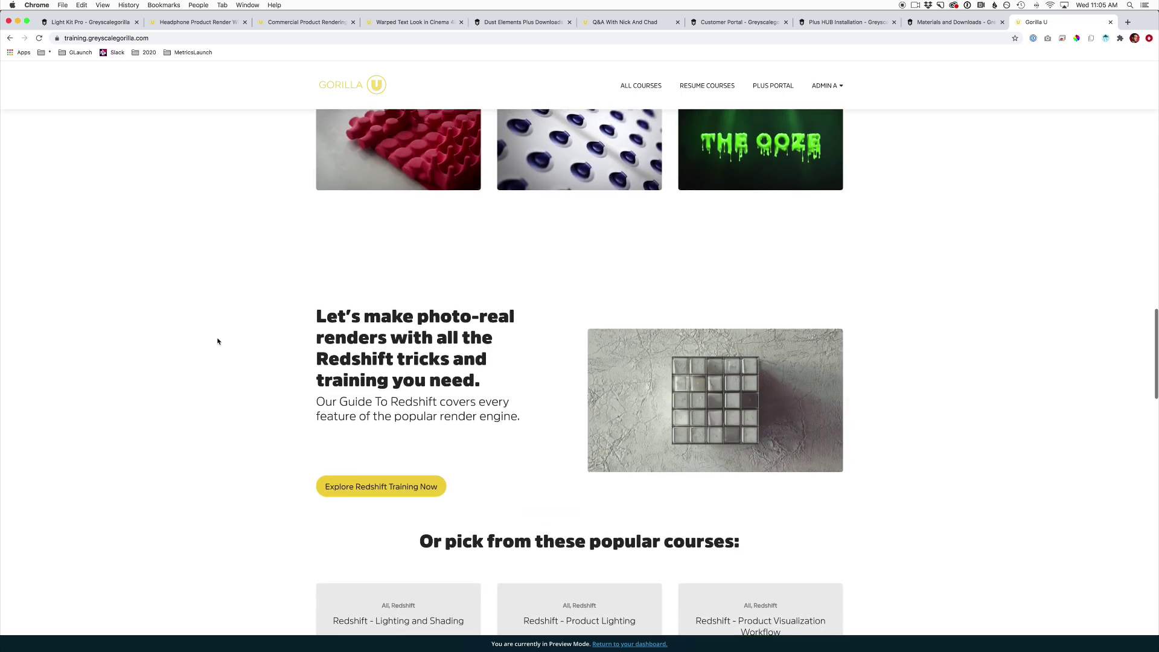
scroll(218, 341, "up", 2)
scroll(218, 341, "down", 1)
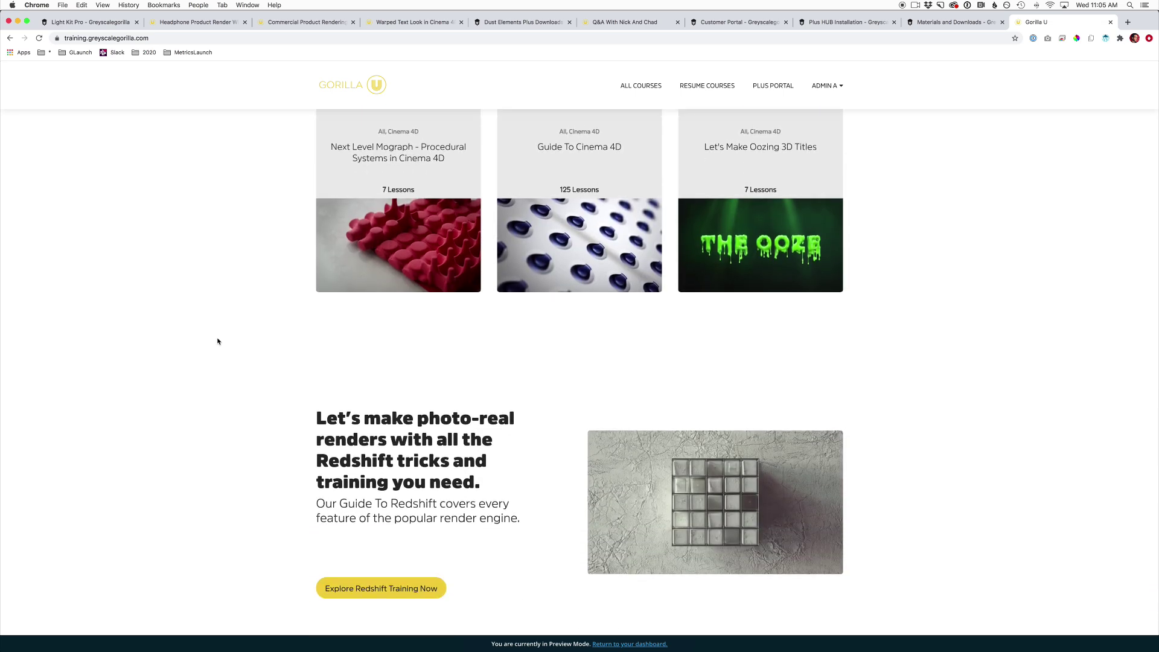
scroll(218, 341, "down", 2)
scroll(218, 341, "down", 2)
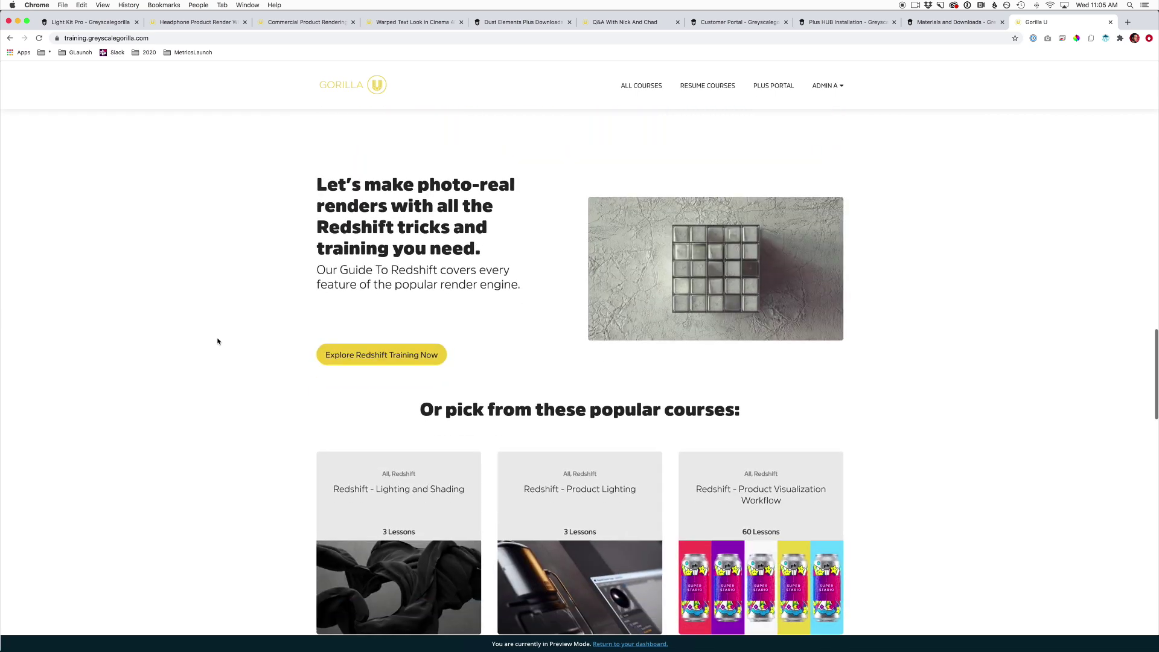
scroll(218, 341, "down", 2)
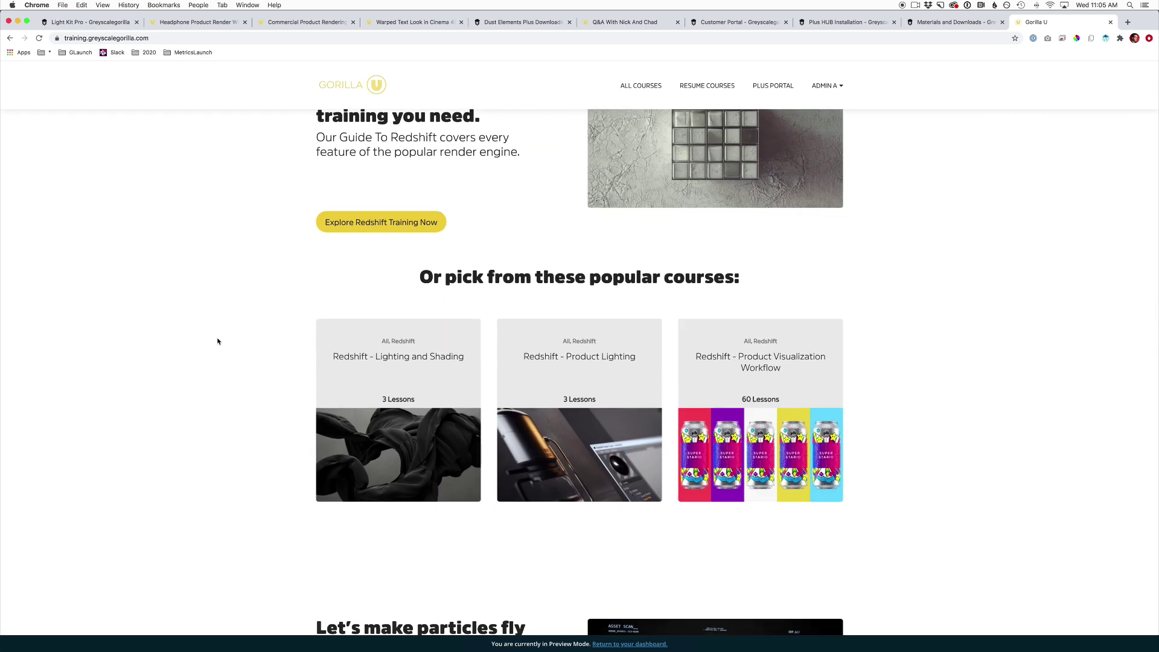
scroll(218, 341, "down", 1)
scroll(218, 341, "down", 1)
scroll(218, 341, "down", 1)
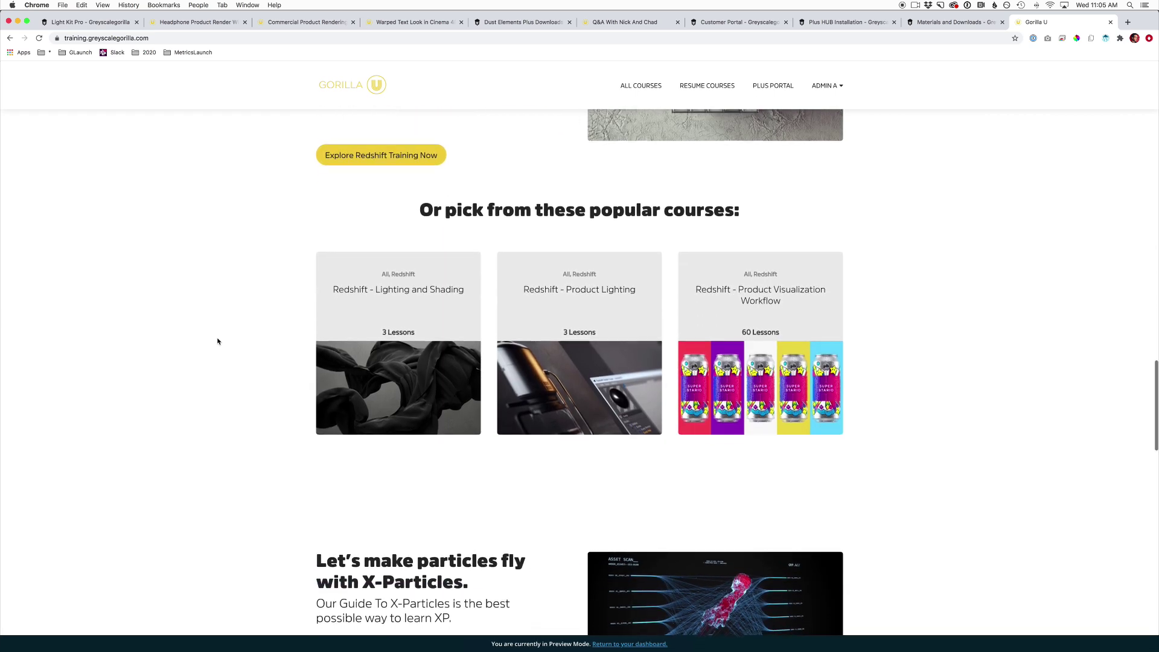
scroll(218, 341, "down", 1)
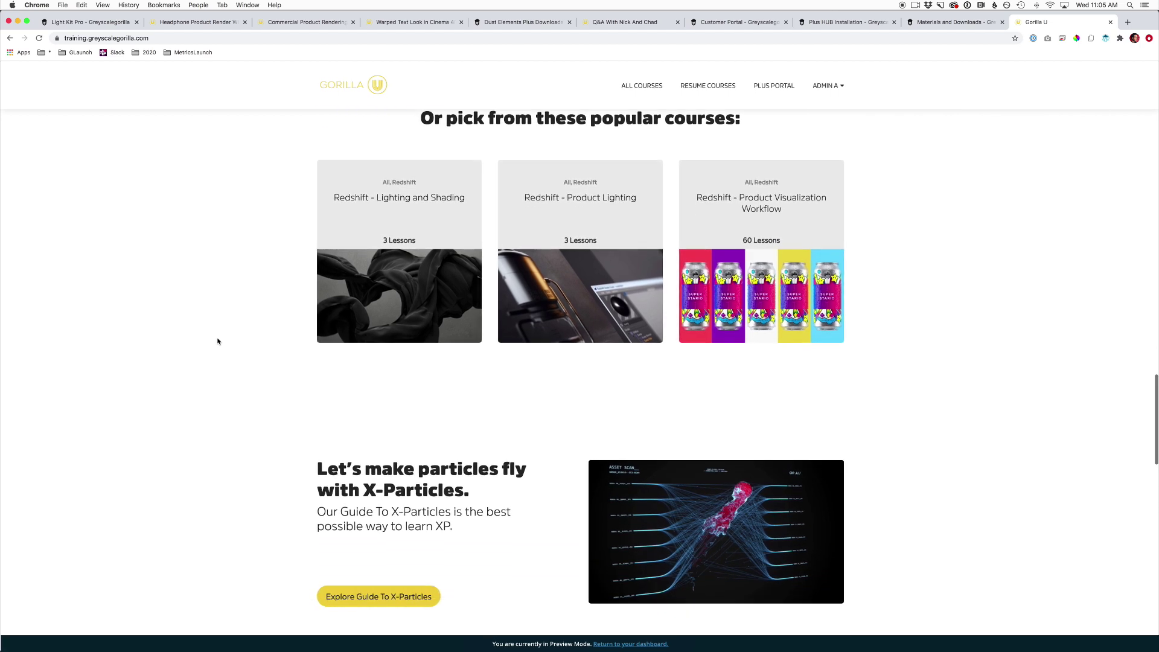
scroll(218, 341, "up", 15)
scroll(218, 342, "up", 2)
scroll(218, 338, "down", 5)
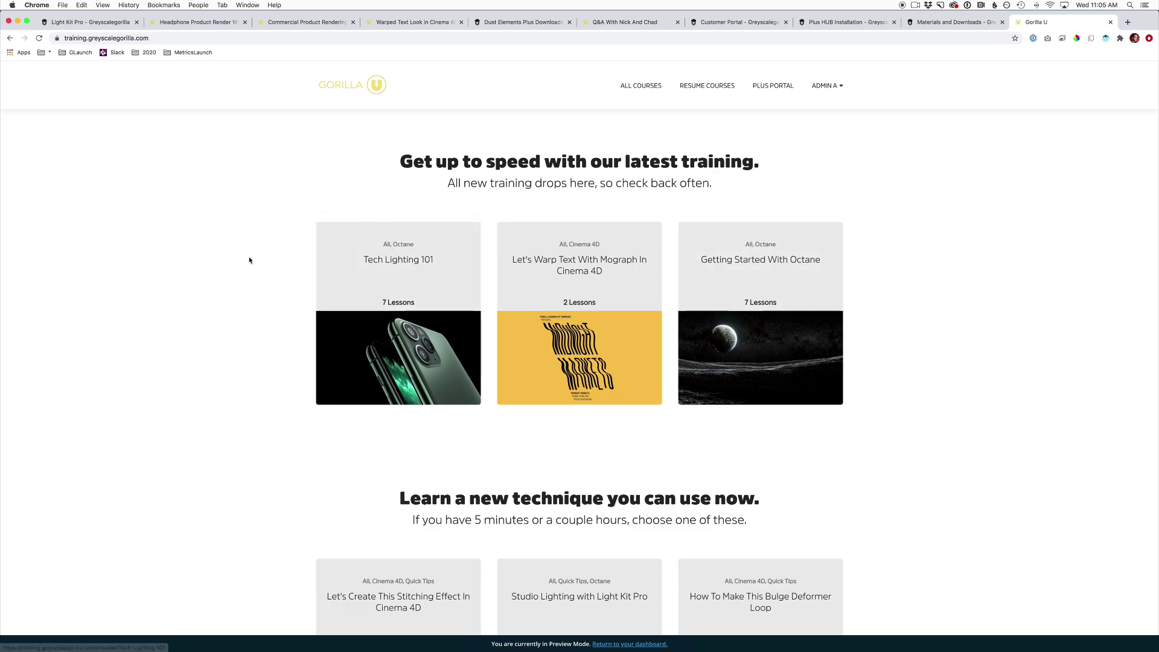
scroll(249, 260, "down", 1)
scroll(249, 260, "down", 10)
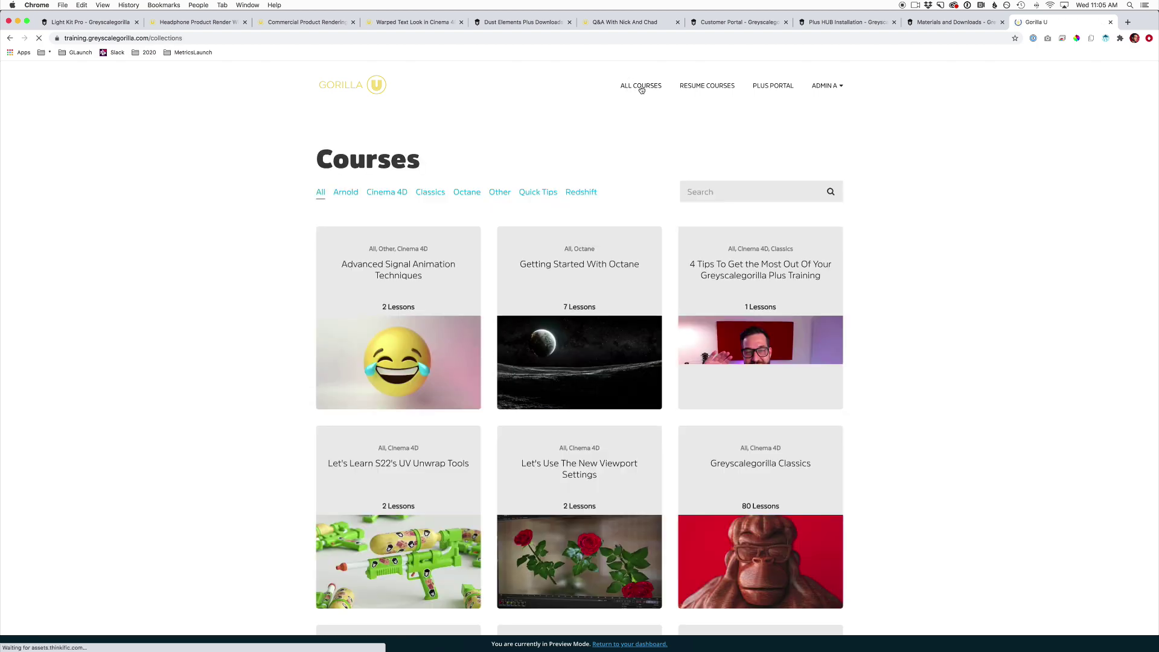
Show page 2 of the Courses catalog and browse its Classics tutorials.
scroll(156, 361, "down", 10)
scroll(154, 364, "down", 15)
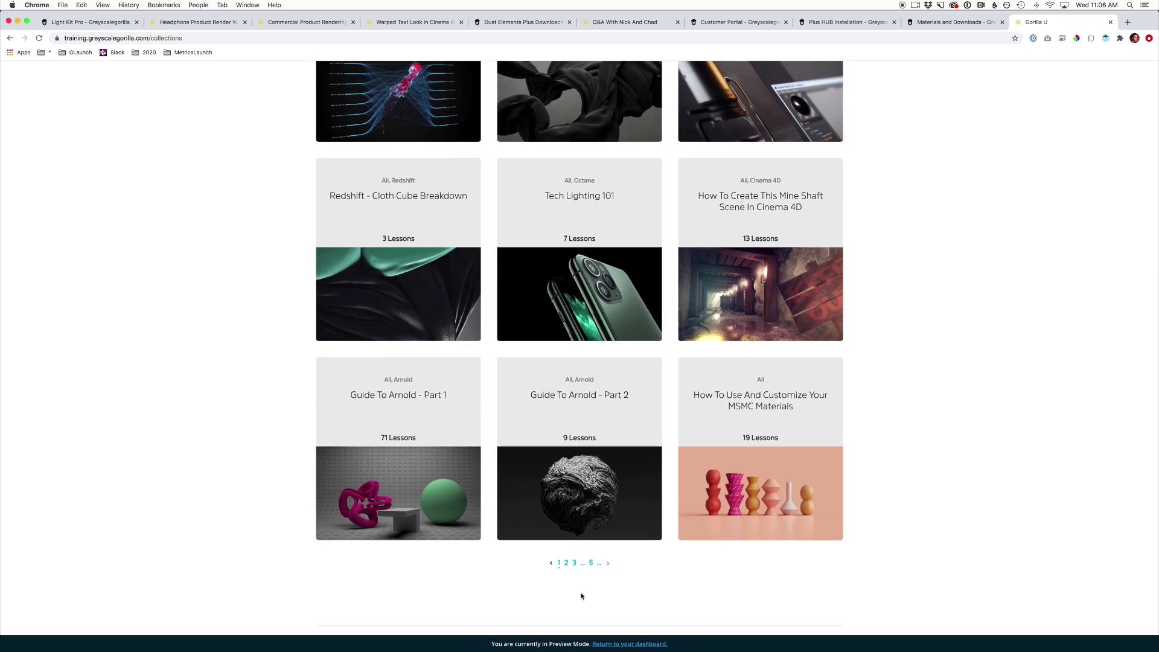
left_click(567, 564)
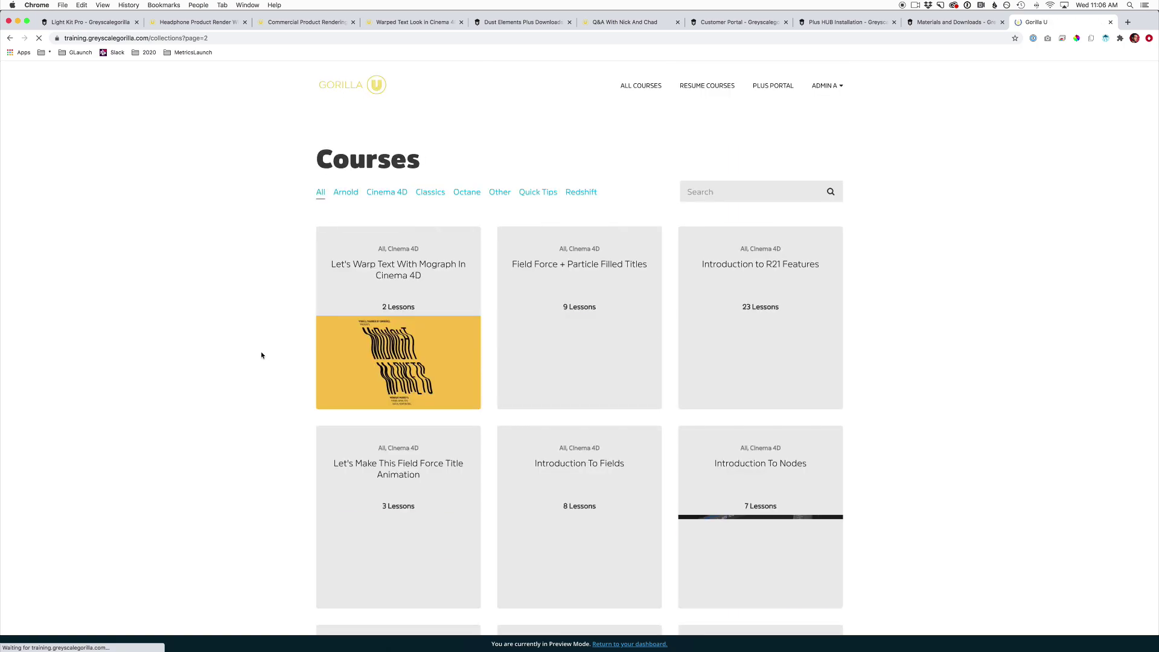
scroll(290, 358, "down", 9)
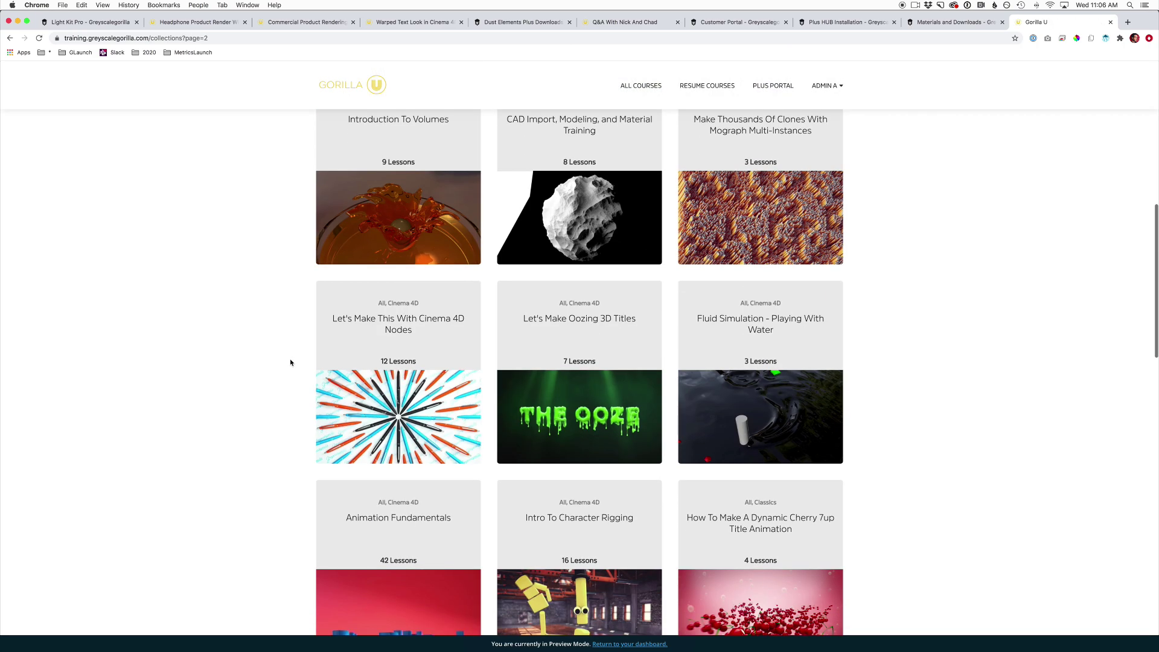
scroll(290, 362, "down", 12)
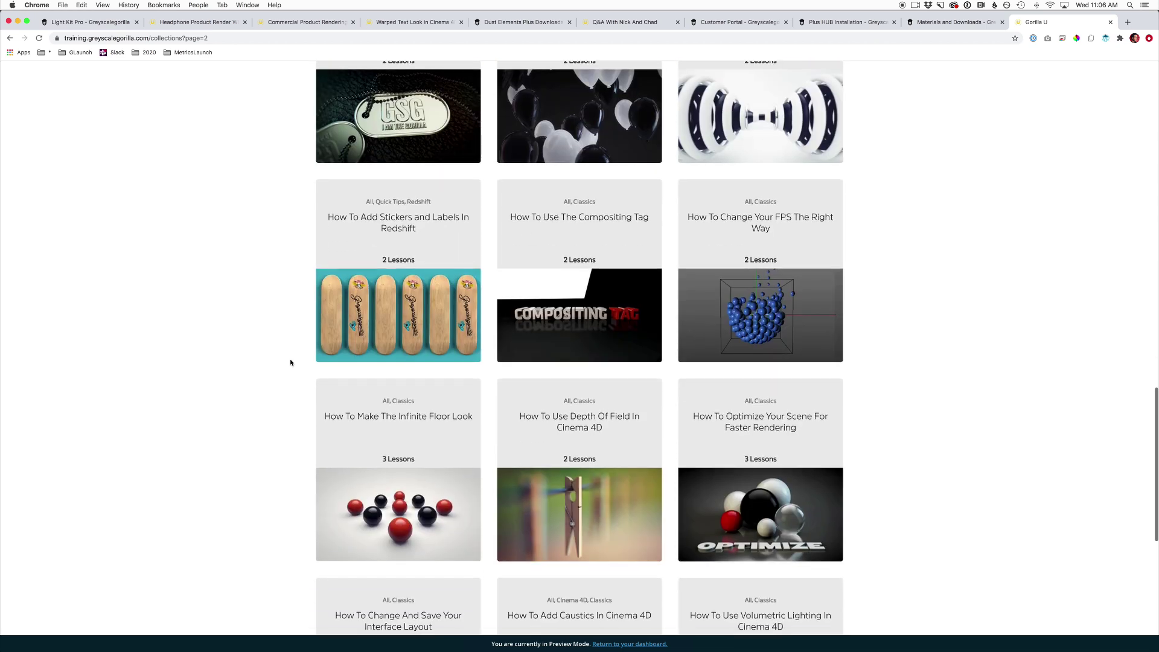
scroll(290, 362, "down", 7)
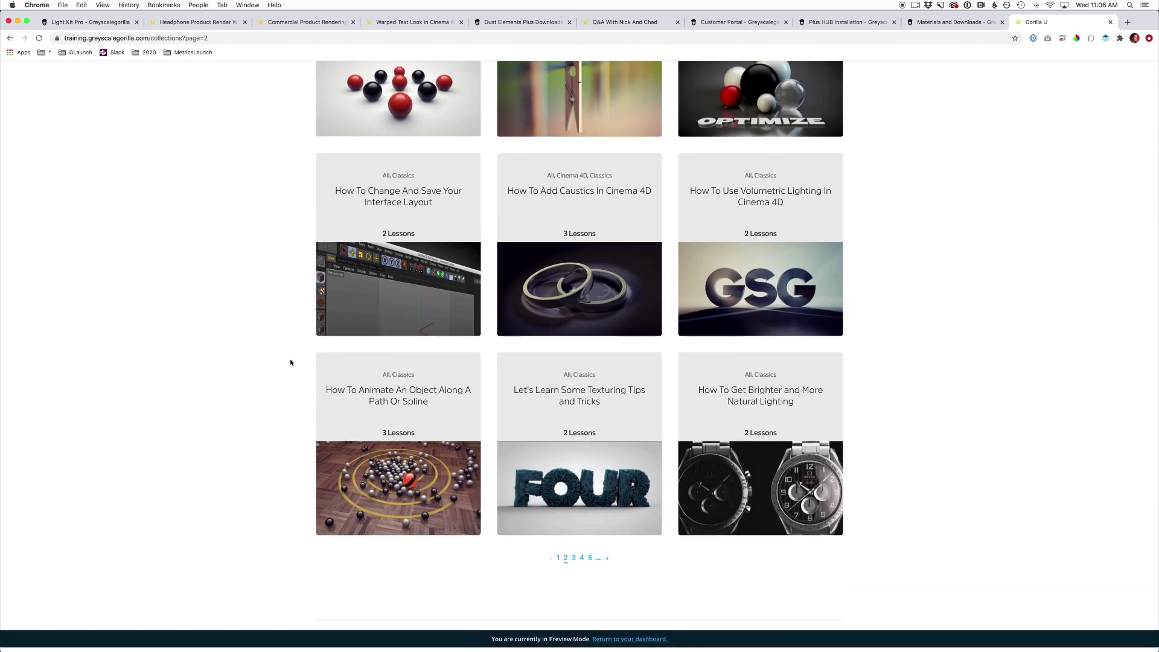